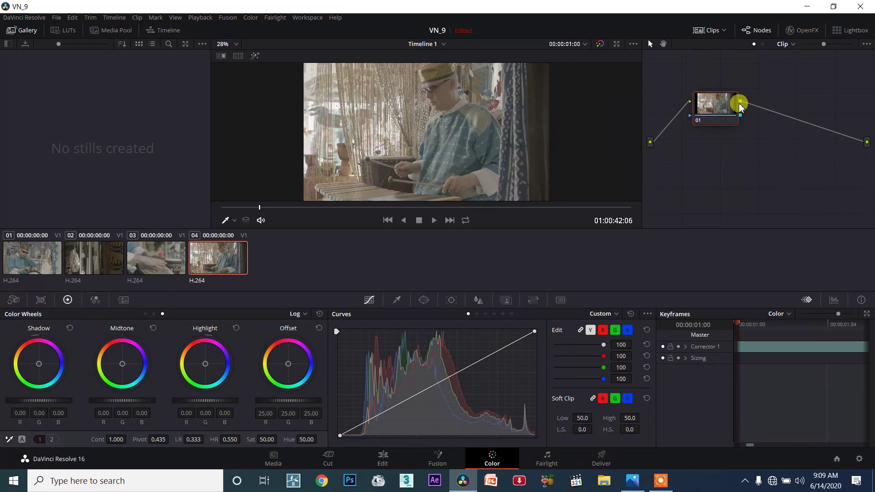
# - Move node 01 up and left in the node graph and hide the stills Gallery panel
pyautogui.moveTo(701, 105)
pyautogui.mouseDown()
pyautogui.moveTo(721, 103)
pyautogui.moveTo(692, 114)
pyautogui.mouseUp()
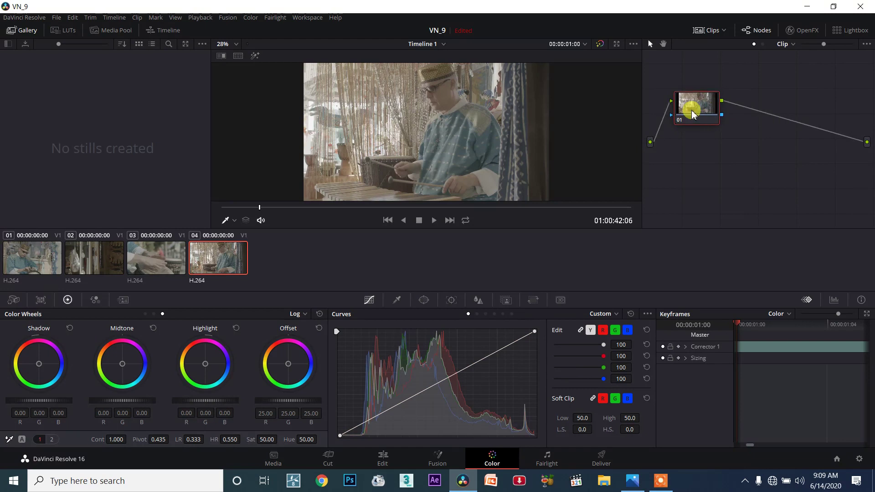
pyautogui.moveTo(692, 114); pyautogui.dragTo(706, 127)
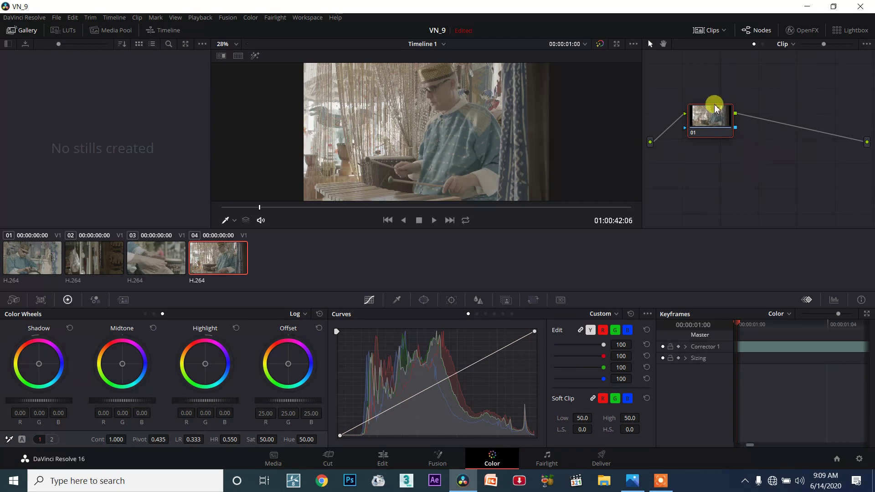
pyautogui.moveTo(714, 108); pyautogui.dragTo(705, 88)
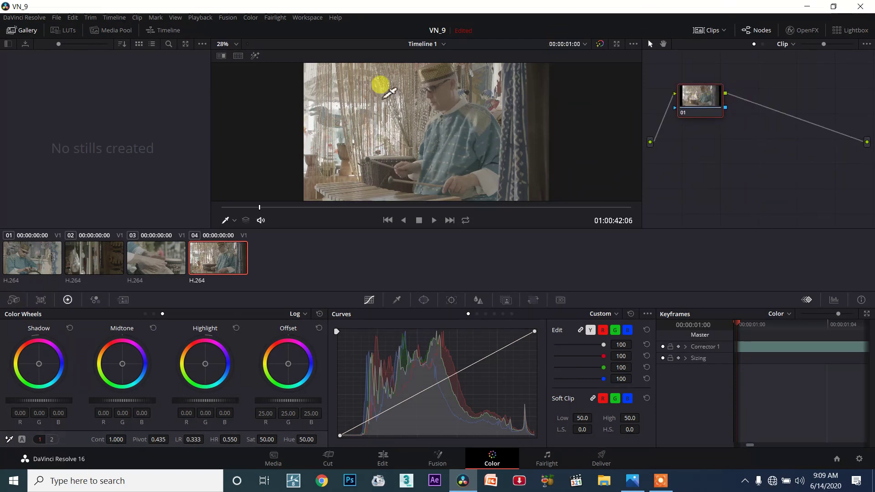
pyautogui.click(30, 32)
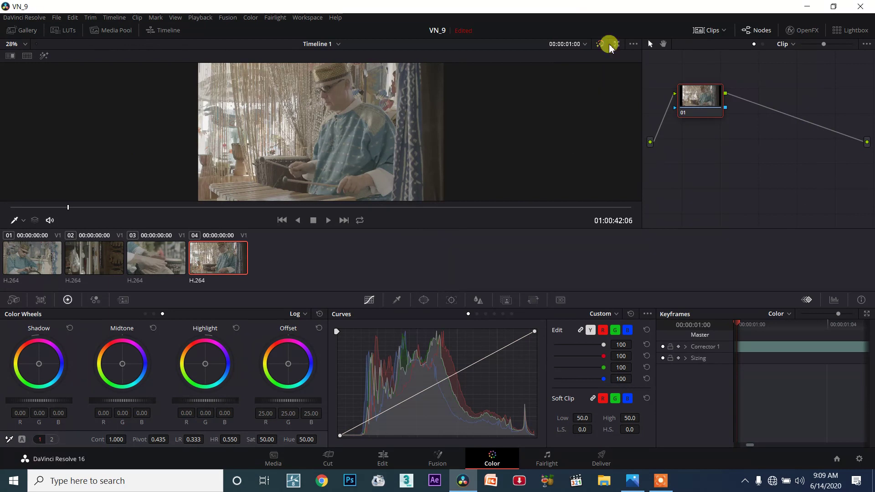
# - Hide the clip thumbnails, widen the node graph, and place node 01 at the graph's top centre
pyautogui.click(711, 30)
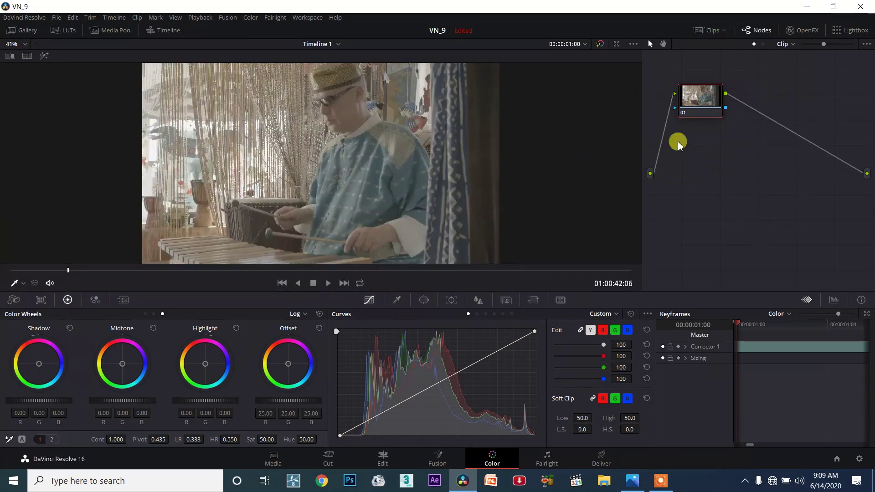
pyautogui.moveTo(643, 132); pyautogui.dragTo(420, 140)
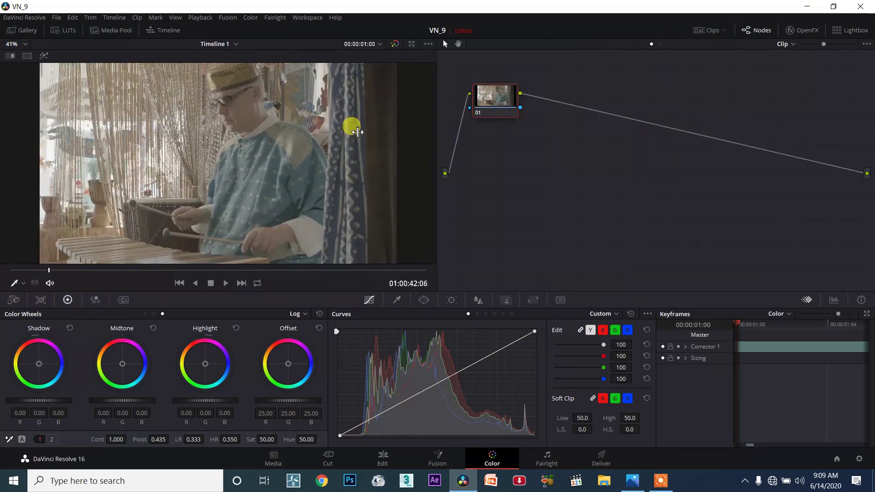
pyautogui.moveTo(492, 104); pyautogui.dragTo(511, 131)
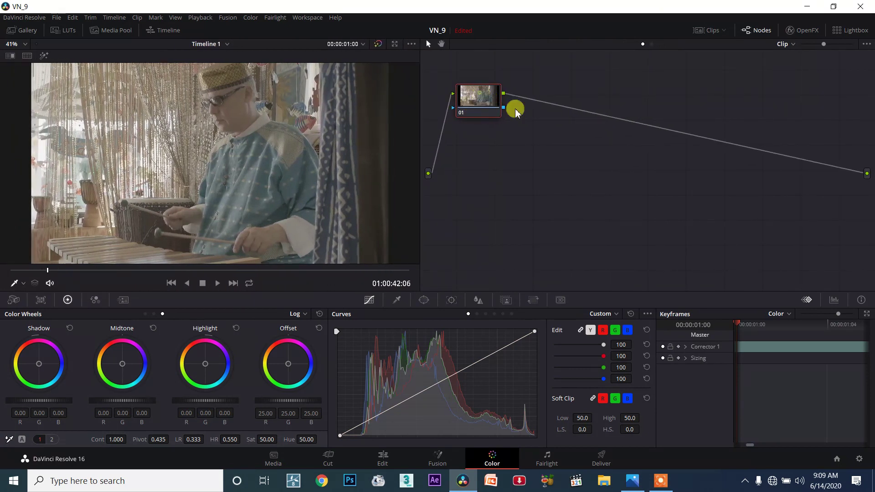
pyautogui.moveTo(435, 196); pyautogui.dragTo(861, 102)
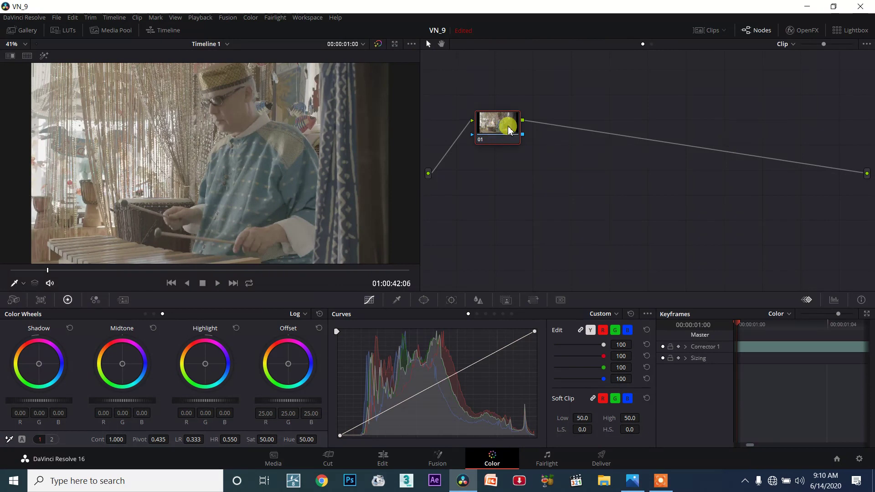
pyautogui.moveTo(506, 124); pyautogui.dragTo(599, 113)
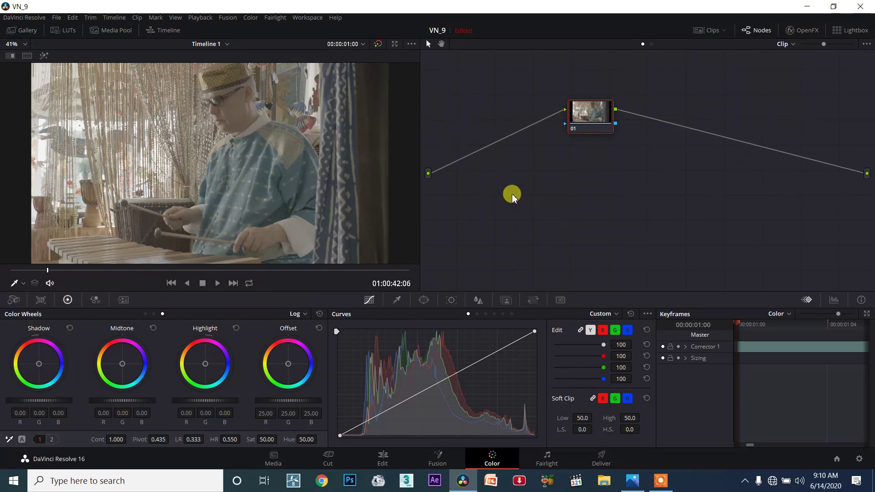
# - Try out different positions for node 01 in the node editor
pyautogui.moveTo(673, 188); pyautogui.dragTo(756, 203)
pyautogui.moveTo(657, 162)
pyautogui.mouseDown()
pyautogui.moveTo(720, 177)
pyautogui.moveTo(712, 164)
pyautogui.mouseUp()
pyautogui.moveTo(652, 133); pyautogui.dragTo(771, 141)
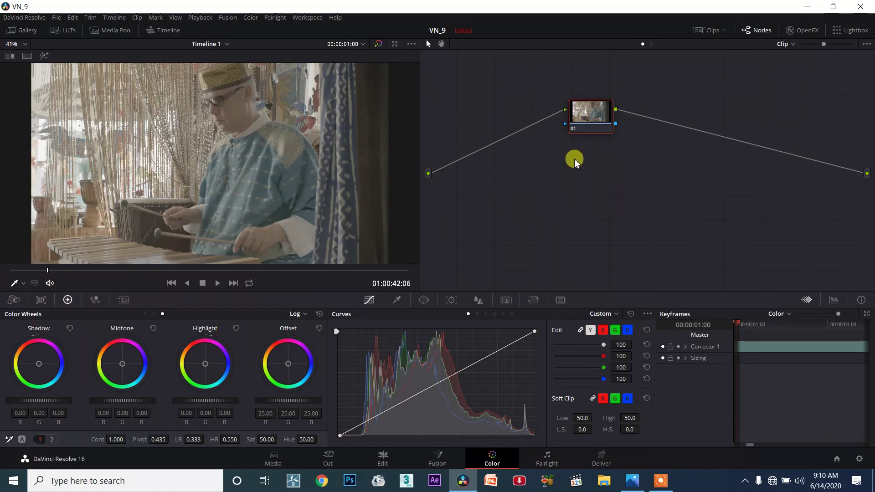
pyautogui.click(528, 192)
pyautogui.click(517, 228)
pyautogui.moveTo(659, 155); pyautogui.dragTo(730, 179)
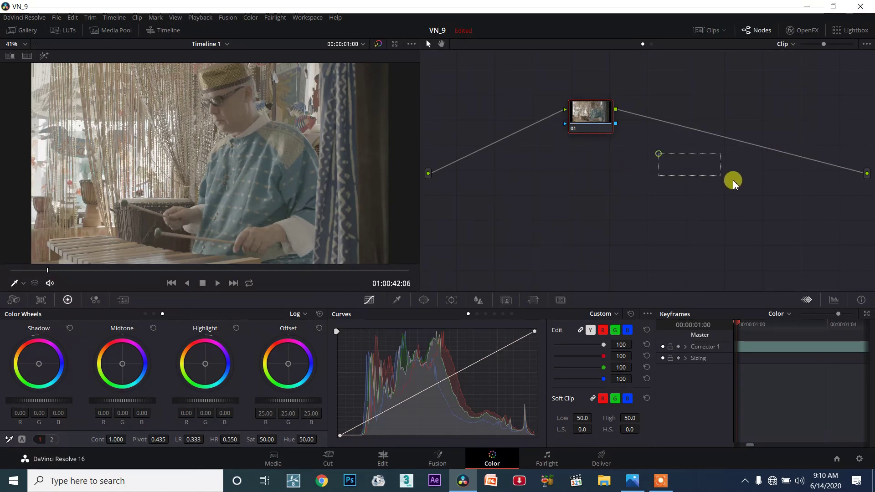
pyautogui.moveTo(658, 99); pyautogui.dragTo(745, 121)
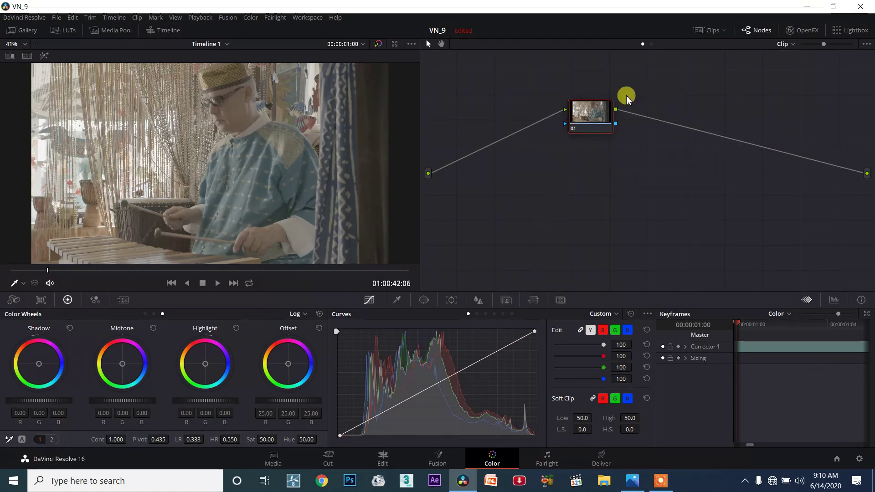
# - Settle node 01 at the top centre and open the node diagram screenshot in Photos
pyautogui.moveTo(584, 111)
pyautogui.mouseDown()
pyautogui.moveTo(486, 143)
pyautogui.moveTo(484, 217)
pyautogui.mouseUp()
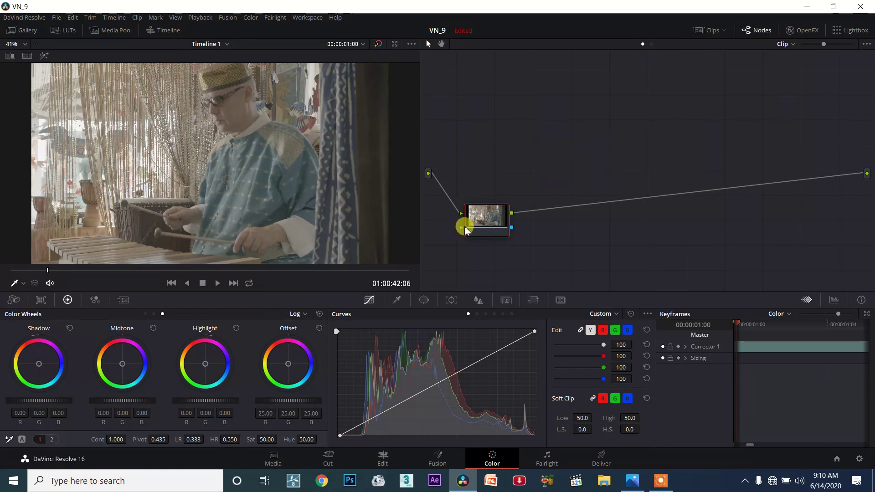
pyautogui.moveTo(542, 151)
pyautogui.mouseDown()
pyautogui.moveTo(614, 203)
pyautogui.moveTo(621, 196)
pyautogui.mouseUp()
pyautogui.moveTo(650, 101); pyautogui.dragTo(716, 112)
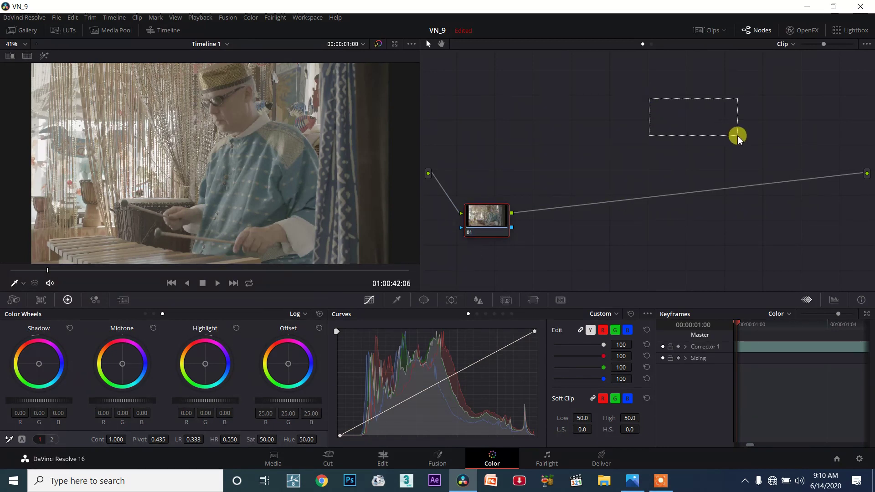
pyautogui.moveTo(489, 227)
pyautogui.mouseDown()
pyautogui.moveTo(523, 160)
pyautogui.moveTo(475, 195)
pyautogui.mouseUp()
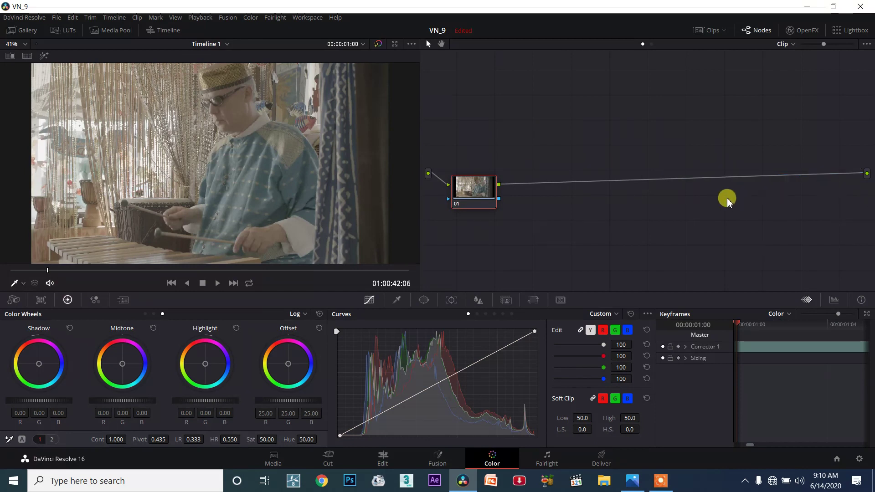
pyautogui.moveTo(495, 184)
pyautogui.mouseDown()
pyautogui.moveTo(534, 169)
pyautogui.moveTo(545, 93)
pyautogui.moveTo(502, 114)
pyautogui.mouseUp()
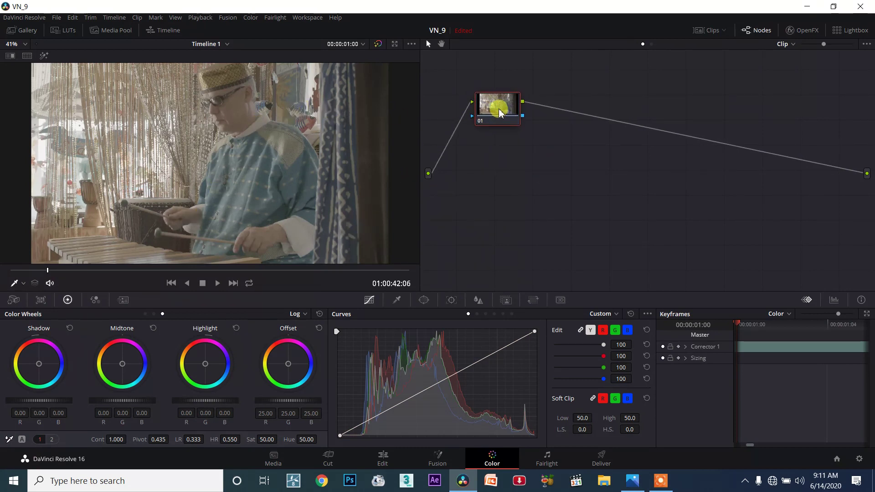
pyautogui.moveTo(502, 115)
pyautogui.mouseDown()
pyautogui.moveTo(638, 115)
pyautogui.moveTo(606, 102)
pyautogui.mouseUp()
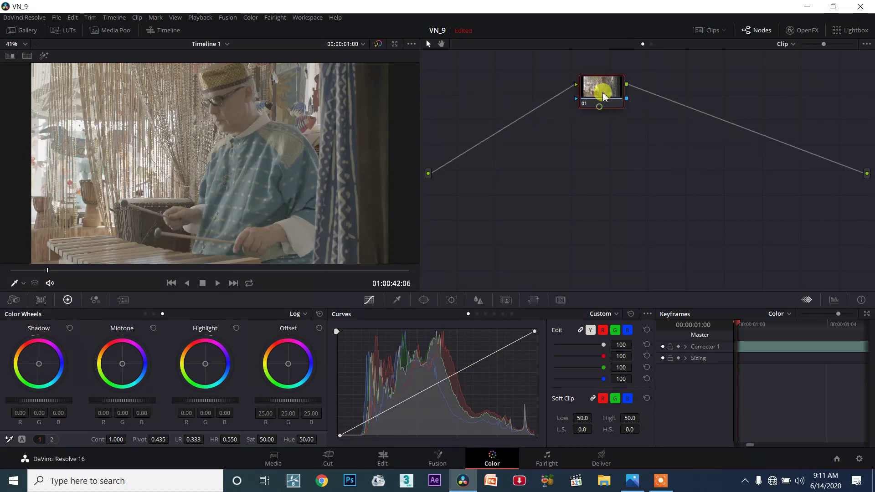
pyautogui.moveTo(543, 149); pyautogui.dragTo(661, 55)
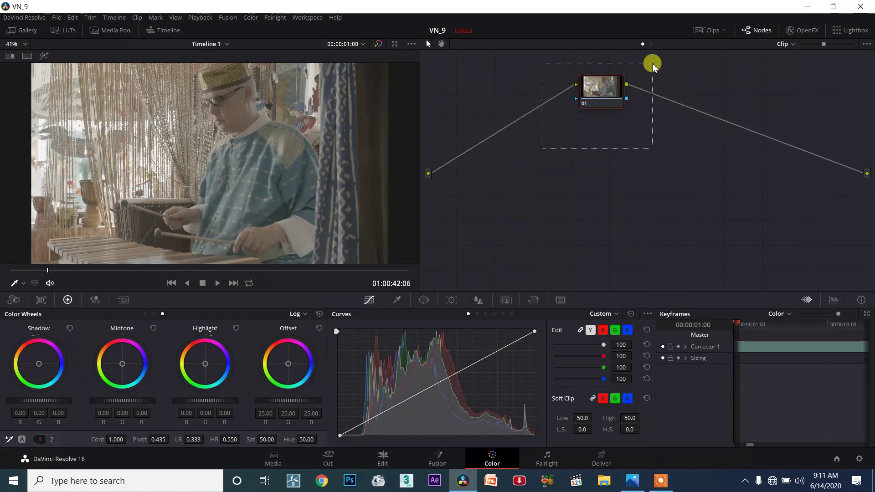
pyautogui.moveTo(463, 208); pyautogui.dragTo(835, 72)
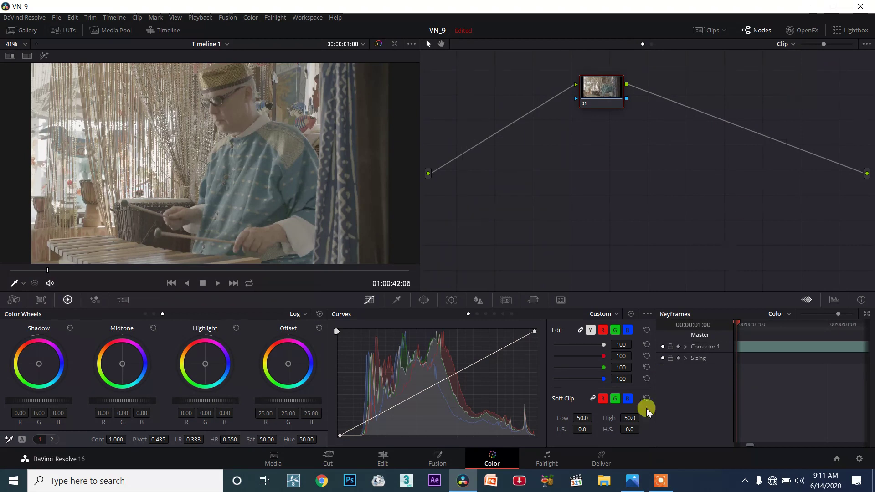
pyautogui.click(636, 485)
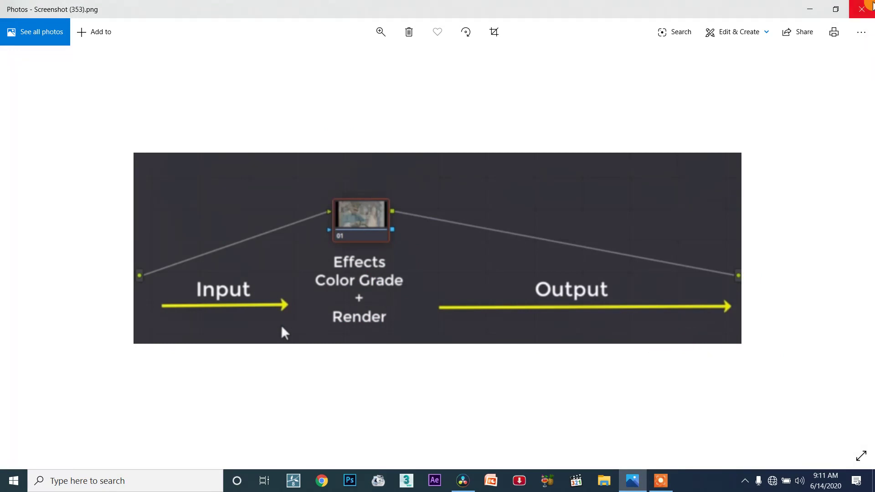
# - Close the Photos diagram window to return to Resolve
pyautogui.click(863, 9)
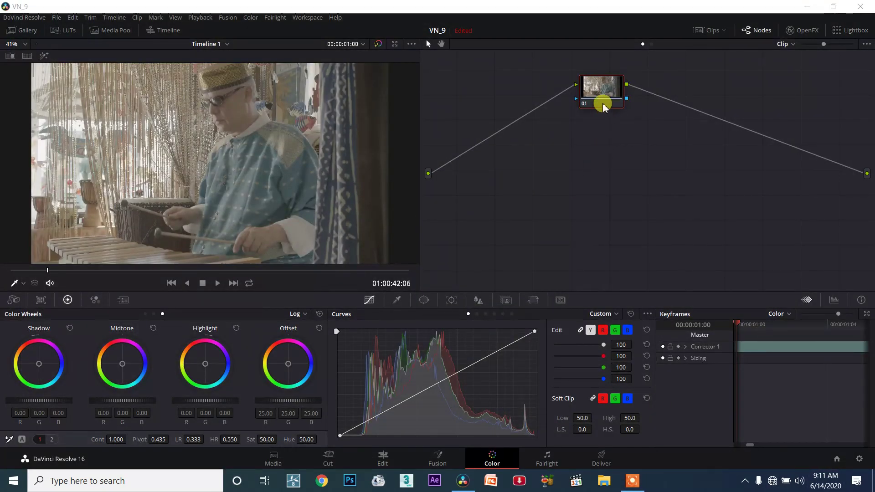
# - Move node 01 toward the left side of the node graph
pyautogui.moveTo(601, 93); pyautogui.dragTo(631, 107)
pyautogui.moveTo(574, 164); pyautogui.dragTo(736, 72)
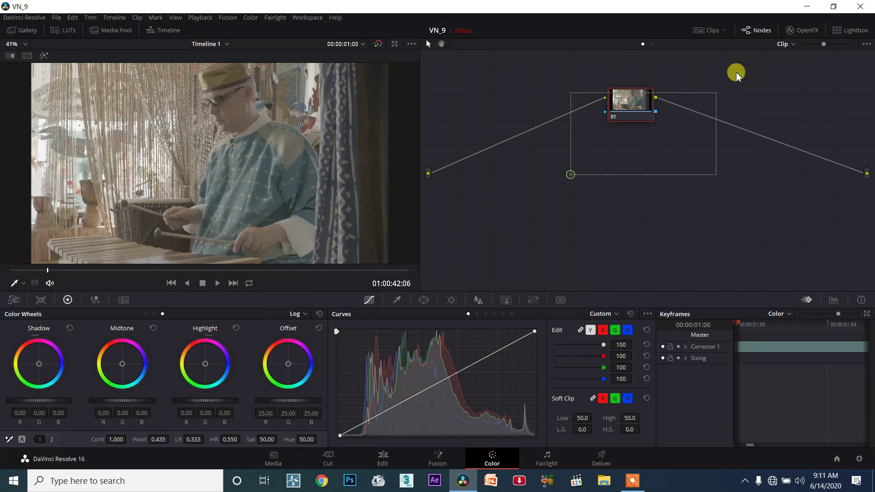
pyautogui.moveTo(611, 101)
pyautogui.mouseDown()
pyautogui.moveTo(533, 104)
pyautogui.moveTo(508, 218)
pyautogui.mouseUp()
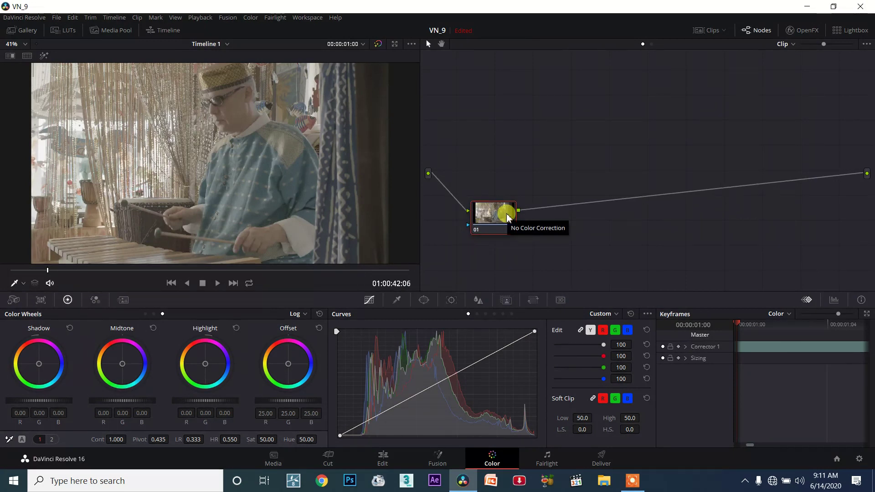
# - Add serial nodes 02, 03 and 04 after node 01 with Alt+S, placing node 02 beside it
pyautogui.hotkey('alt', 's')
pyautogui.moveTo(557, 209)
pyautogui.mouseDown()
pyautogui.moveTo(573, 204)
pyautogui.moveTo(568, 187)
pyautogui.mouseUp()
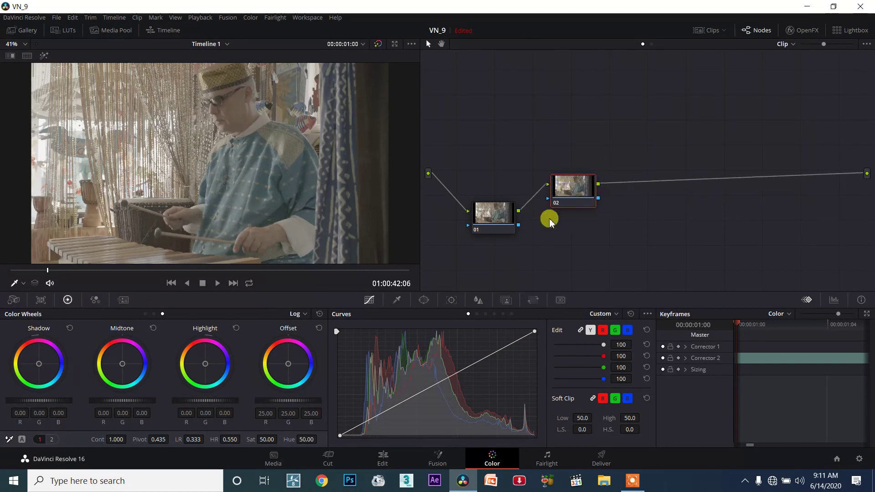
pyautogui.moveTo(570, 207); pyautogui.dragTo(566, 207)
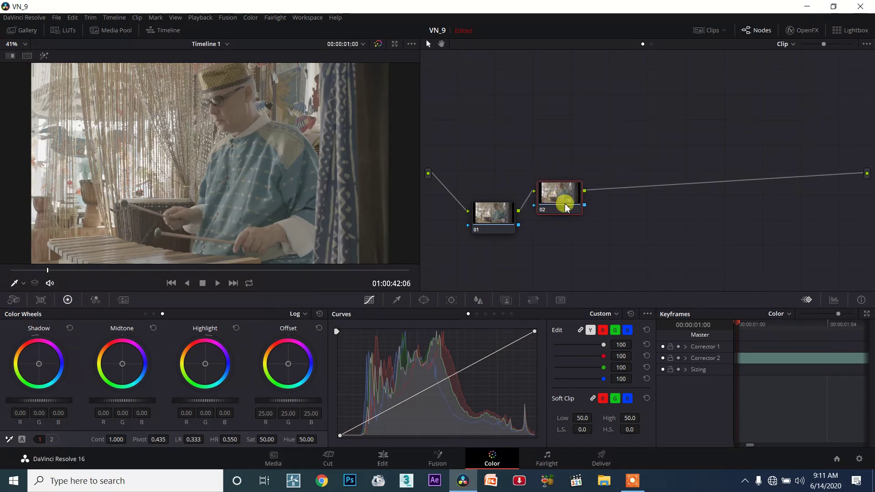
pyautogui.moveTo(567, 207); pyautogui.dragTo(570, 208)
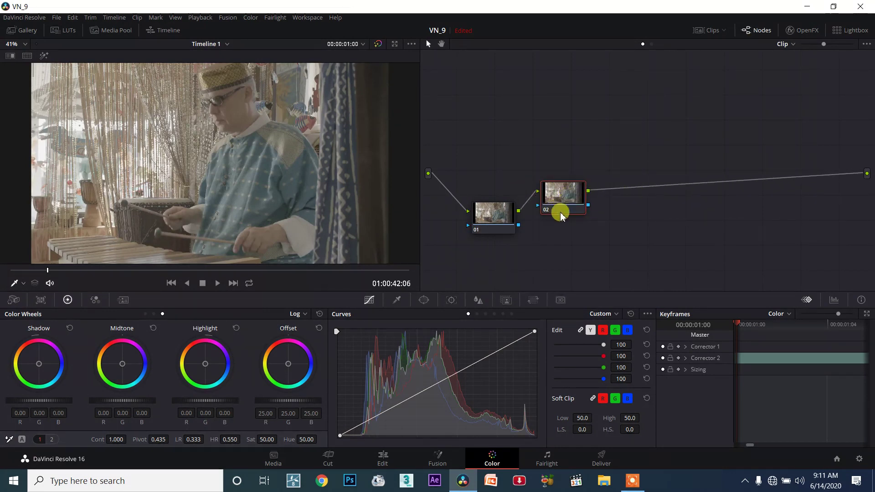
pyautogui.hotkey('alt', 's')
pyautogui.hotkey('alt', 's')
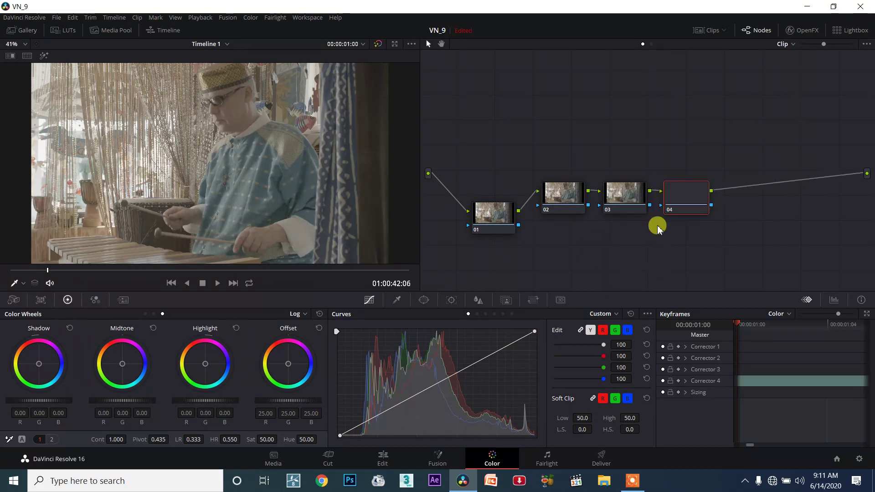
# - Spread nodes 02, 03 and 04 out to the right of node 01 and adjust their spacing
pyautogui.moveTo(632, 196); pyautogui.dragTo(644, 155)
pyautogui.moveTo(693, 200); pyautogui.dragTo(735, 112)
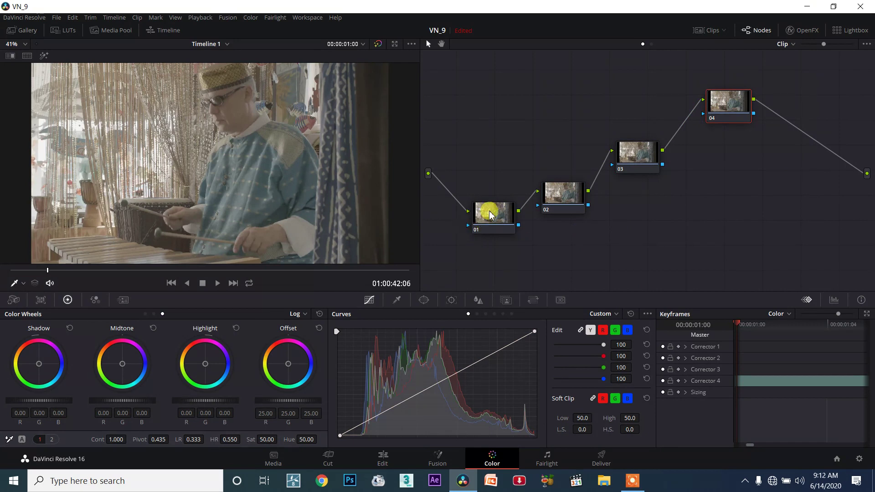
pyautogui.moveTo(566, 204); pyautogui.dragTo(587, 199)
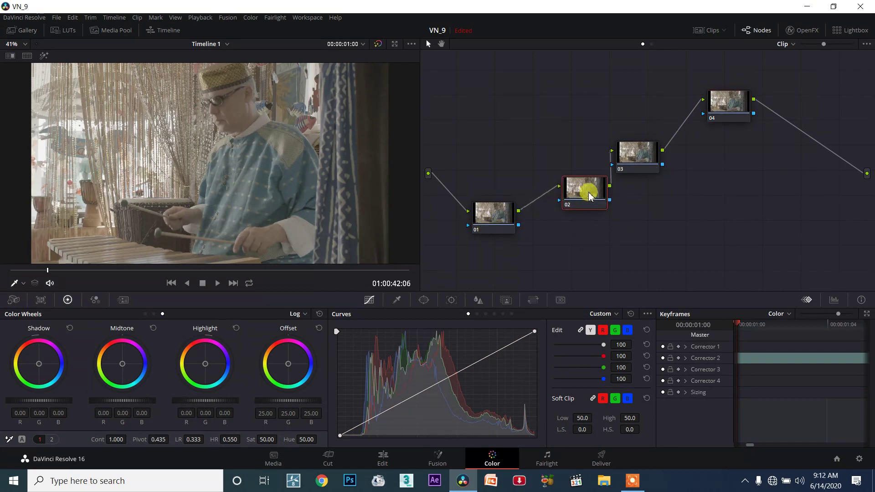
pyautogui.moveTo(626, 158); pyautogui.dragTo(655, 153)
pyautogui.moveTo(743, 100); pyautogui.dragTo(766, 98)
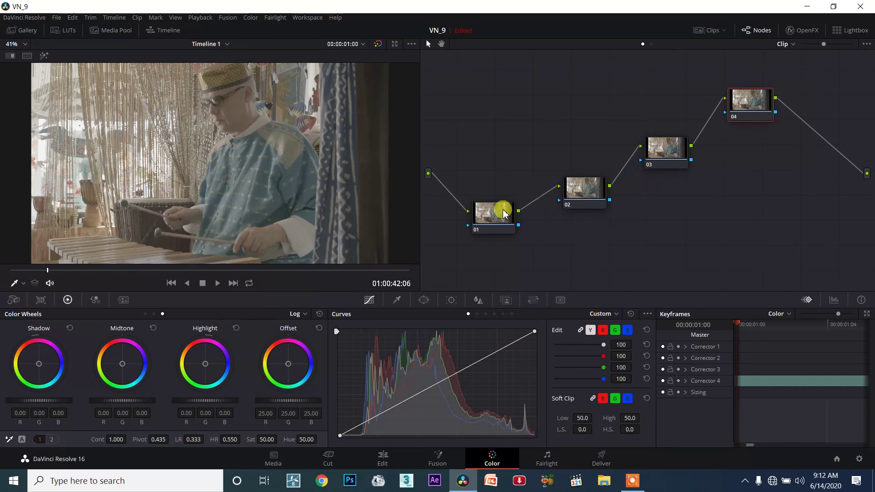
pyautogui.moveTo(598, 190); pyautogui.dragTo(569, 187)
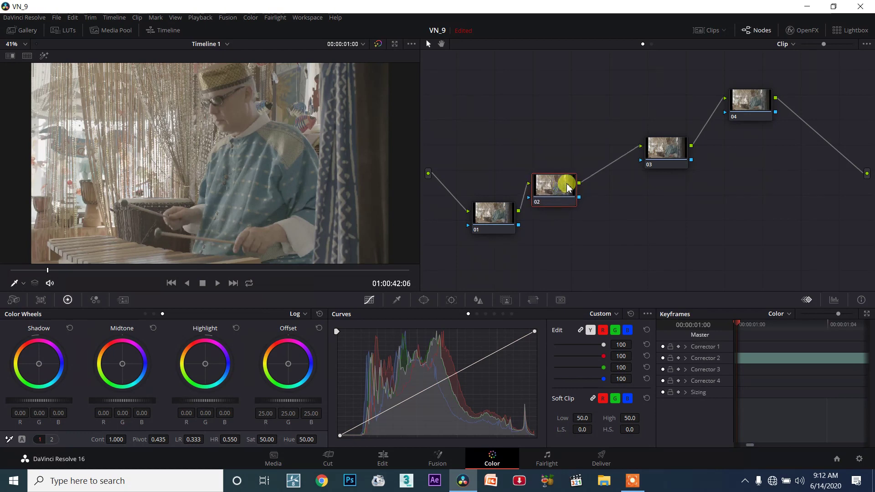
pyautogui.moveTo(659, 155); pyautogui.dragTo(614, 177)
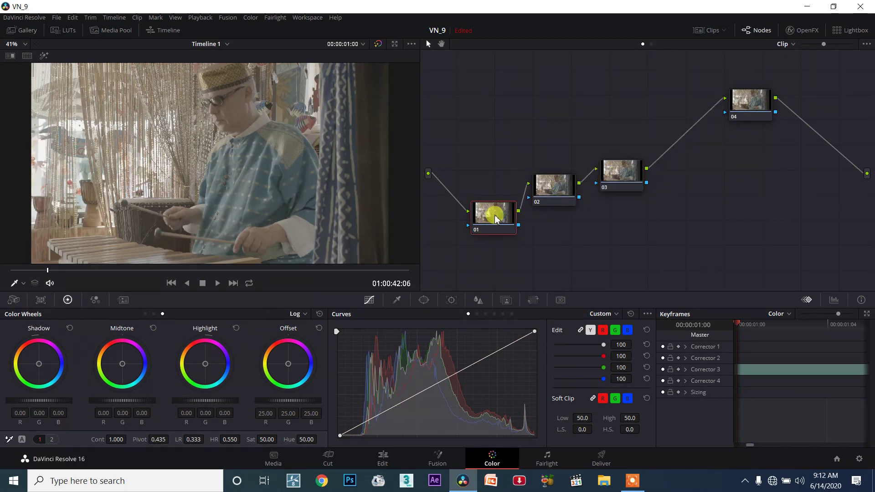
pyautogui.moveTo(492, 210); pyautogui.dragTo(474, 100)
pyautogui.moveTo(532, 192); pyautogui.dragTo(524, 196)
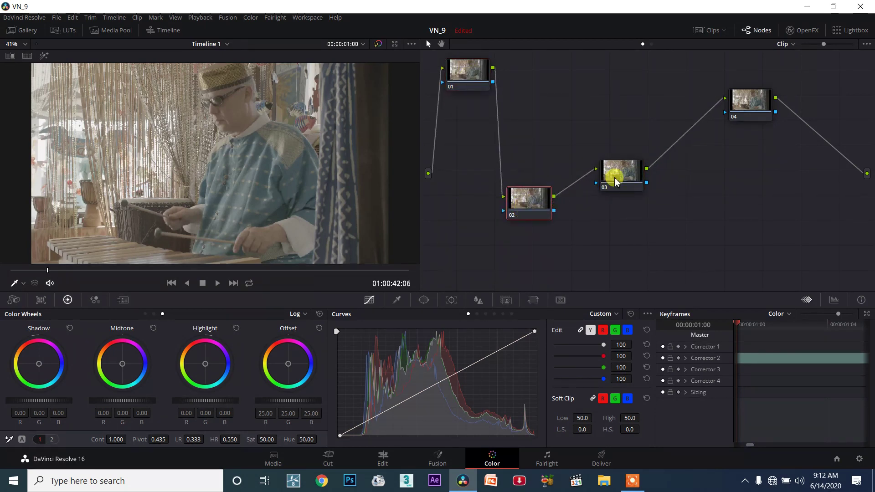
pyautogui.moveTo(611, 176); pyautogui.dragTo(570, 73)
pyautogui.moveTo(733, 106)
pyautogui.mouseDown()
pyautogui.moveTo(602, 213)
pyautogui.moveTo(689, 128)
pyautogui.mouseUp()
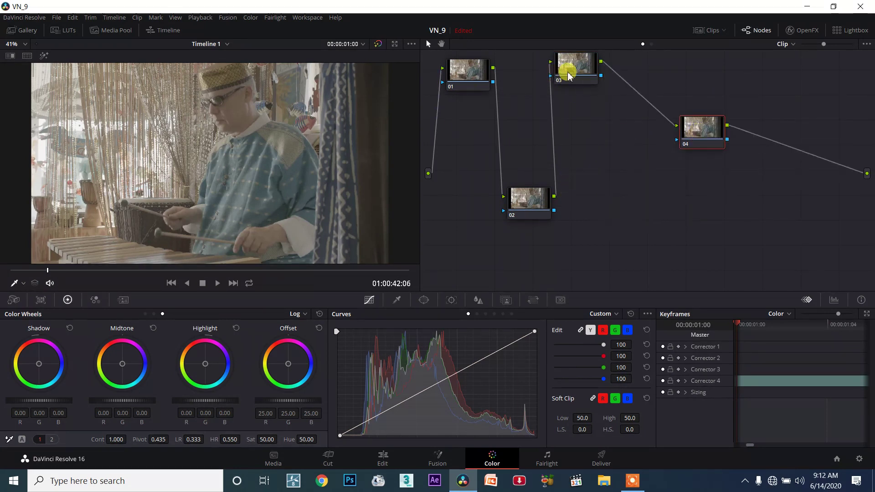
pyautogui.moveTo(568, 69); pyautogui.dragTo(607, 192)
pyautogui.moveTo(524, 198); pyautogui.dragTo(548, 208)
# - Bring node 01 to the lower left and step nodes 02–04 upward in a diagonal
pyautogui.click(457, 69)
pyautogui.moveTo(458, 69)
pyautogui.mouseDown()
pyautogui.moveTo(456, 237)
pyautogui.moveTo(459, 229)
pyautogui.mouseUp()
pyautogui.moveTo(555, 221); pyautogui.dragTo(540, 211)
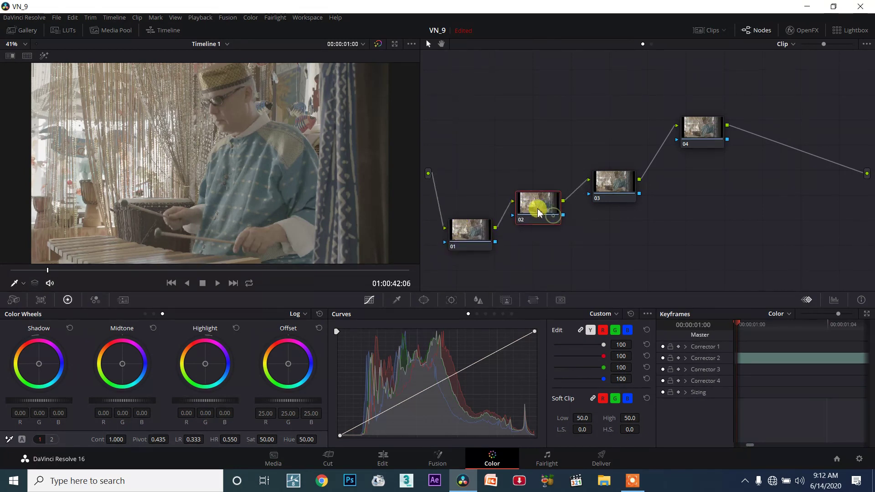
pyautogui.moveTo(619, 183); pyautogui.dragTo(607, 183)
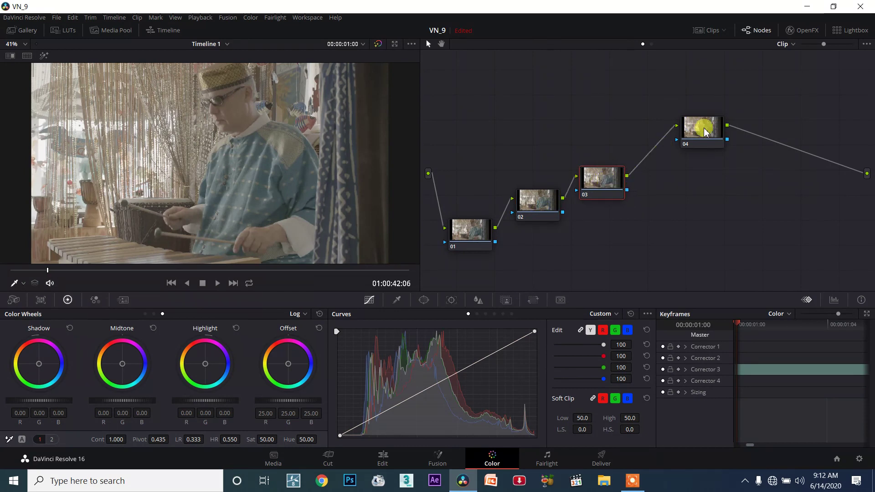
pyautogui.moveTo(704, 132); pyautogui.dragTo(675, 161)
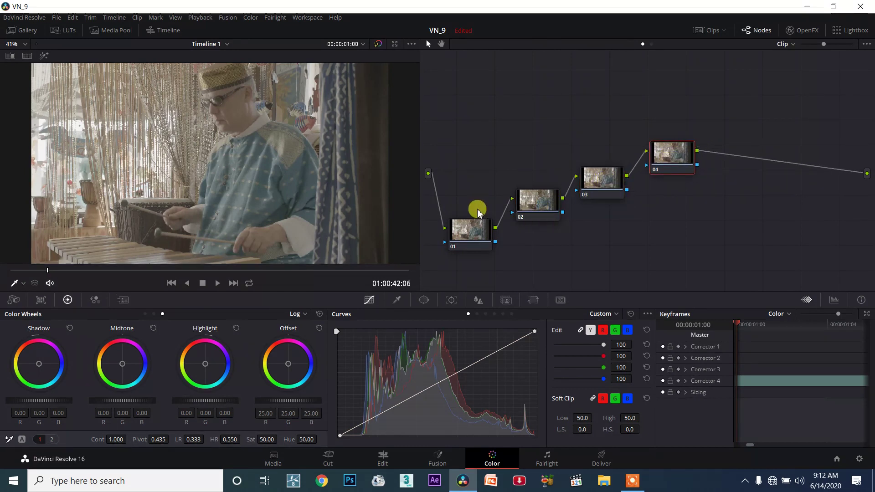
pyautogui.click(472, 234)
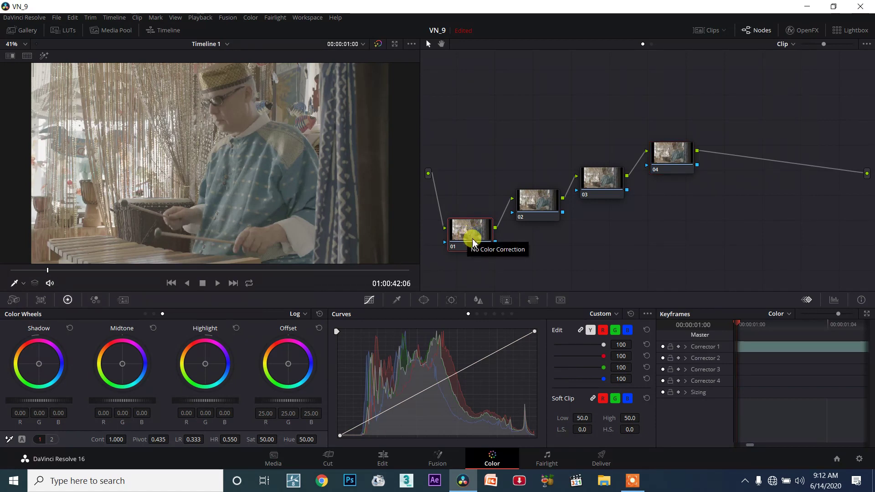
pyautogui.moveTo(467, 238); pyautogui.dragTo(474, 239)
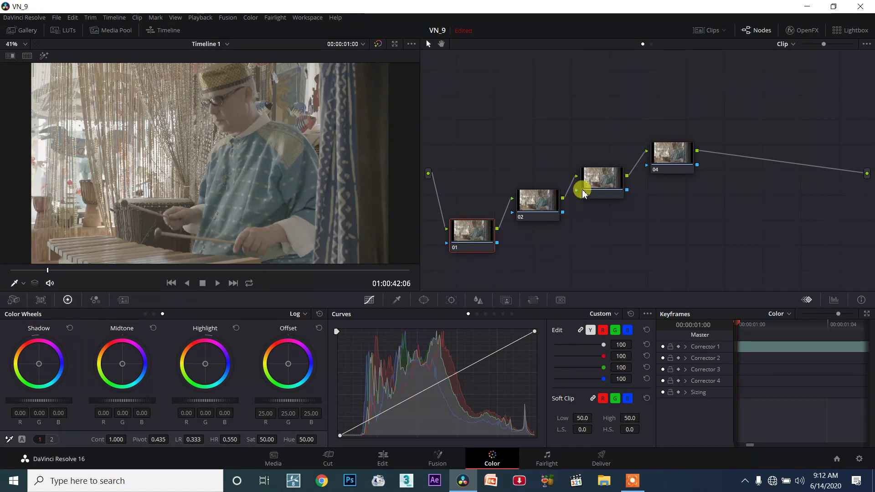
pyautogui.click(602, 177)
pyautogui.click(679, 154)
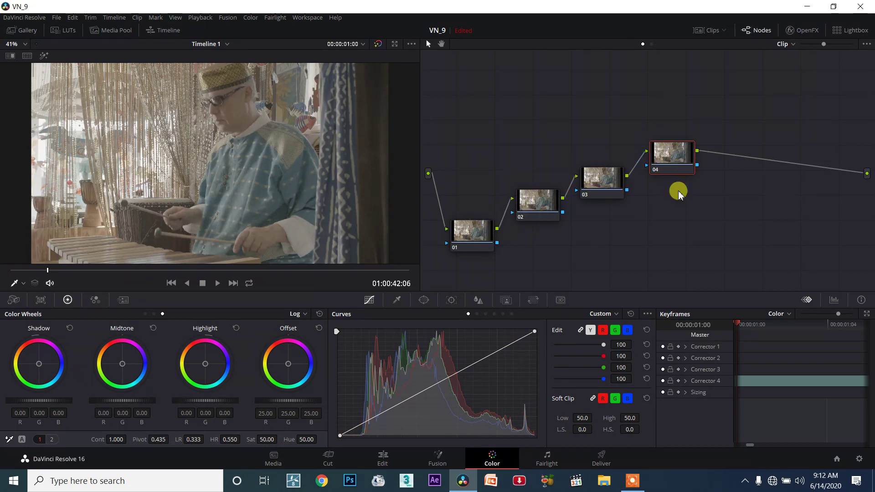
# - Fine-tune the node layout and lower node 01 slightly, keeping the serial links
pyautogui.moveTo(712, 98); pyautogui.dragTo(522, 269)
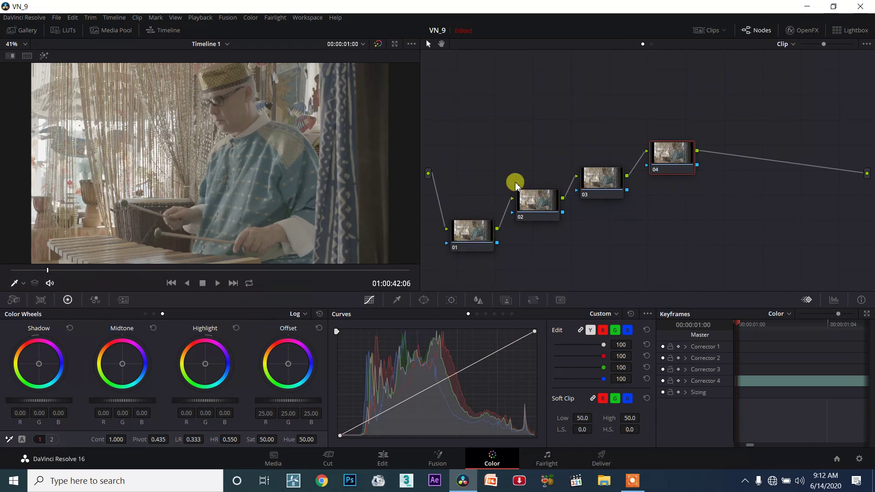
pyautogui.moveTo(765, 211); pyautogui.dragTo(834, 242)
pyautogui.moveTo(756, 207); pyautogui.dragTo(842, 250)
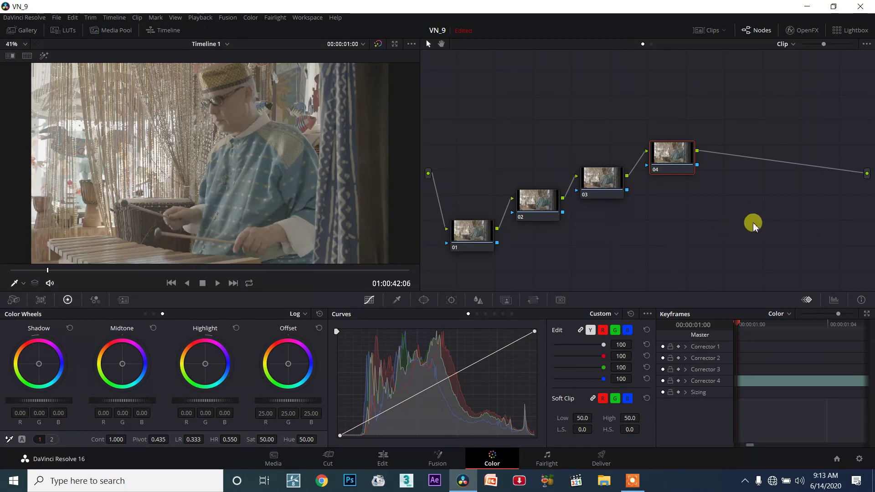
pyautogui.moveTo(764, 231); pyautogui.dragTo(846, 254)
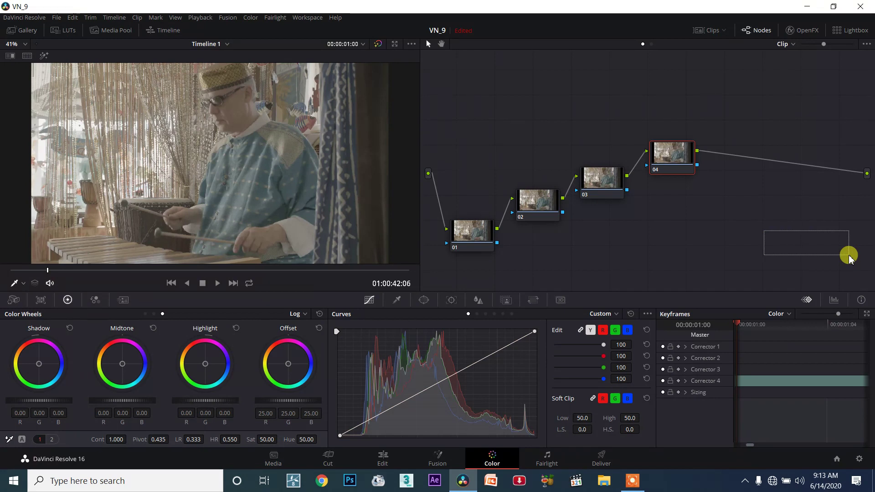
pyautogui.moveTo(849, 257); pyautogui.dragTo(849, 257)
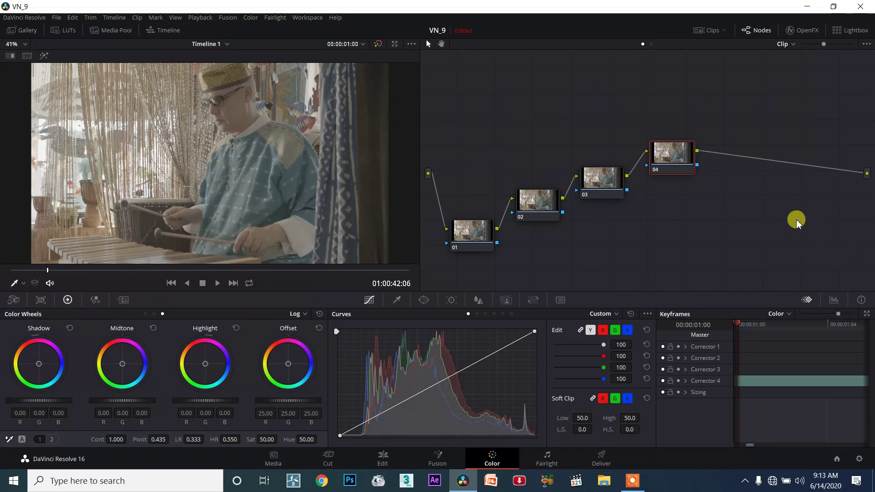
pyautogui.moveTo(739, 57); pyautogui.dragTo(816, 103)
pyautogui.moveTo(735, 82); pyautogui.dragTo(793, 115)
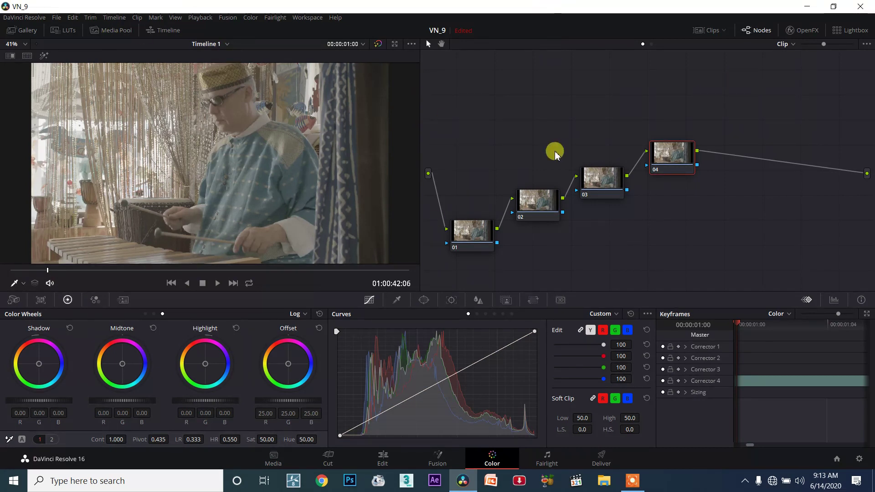
pyautogui.moveTo(775, 241); pyautogui.dragTo(851, 263)
pyautogui.moveTo(786, 218); pyautogui.dragTo(836, 71)
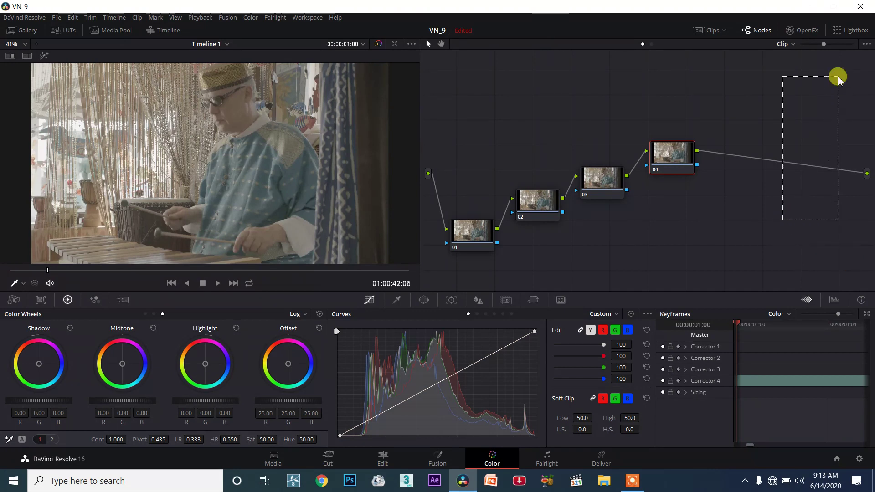
pyautogui.click(562, 203)
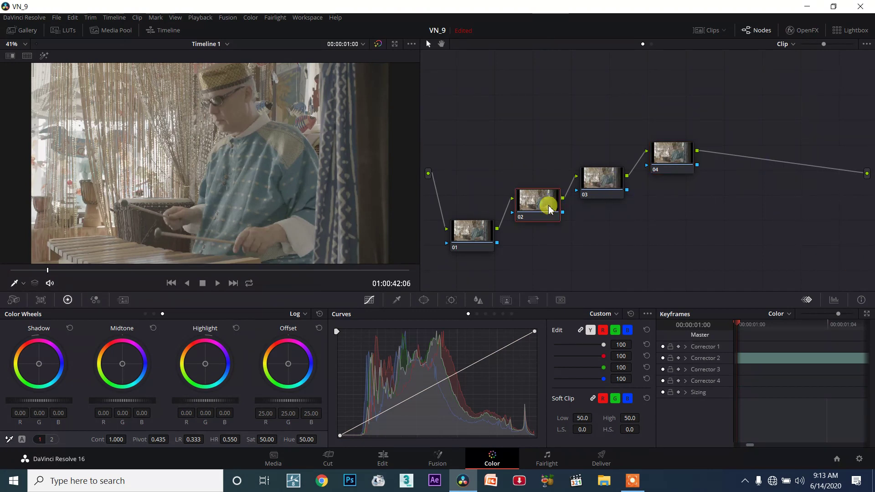
pyautogui.click(477, 235)
pyautogui.moveTo(477, 234); pyautogui.dragTo(470, 247)
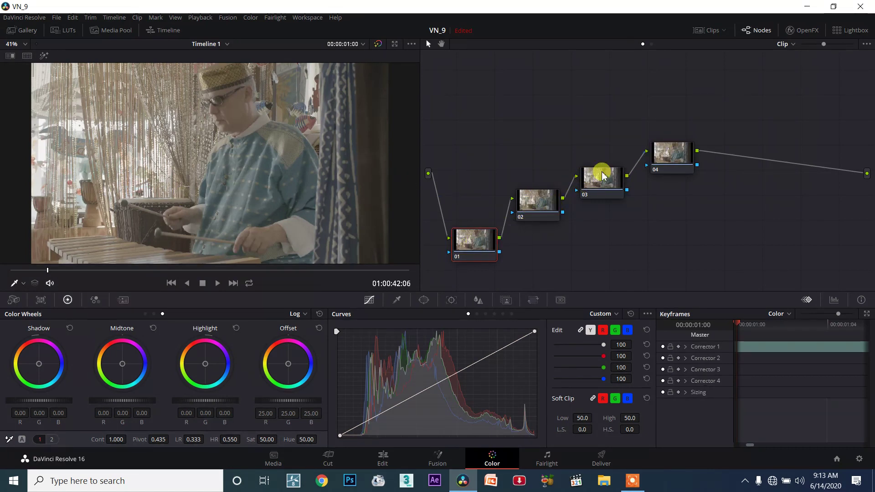
# - Jump to frame 01:00:47:03, connect node 01's output into node 02 and lower node 01
pyautogui.click(228, 271)
pyautogui.moveTo(505, 228); pyautogui.dragTo(472, 242)
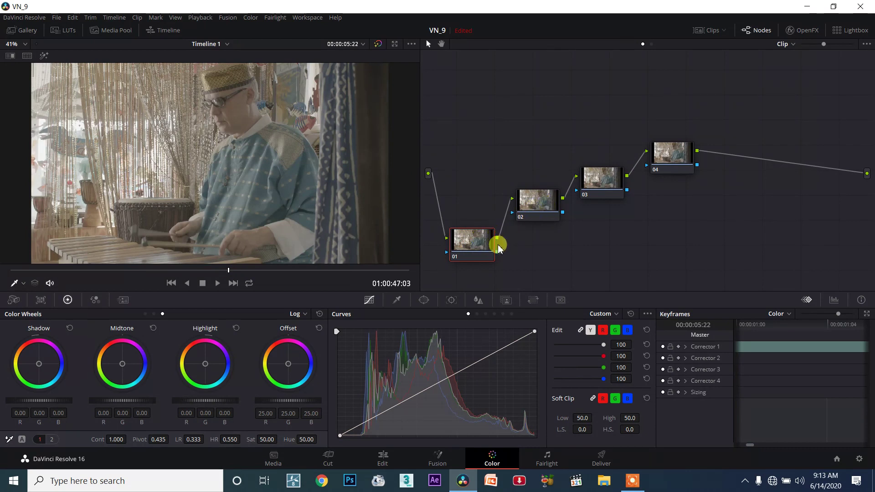
pyautogui.moveTo(471, 246); pyautogui.dragTo(466, 258)
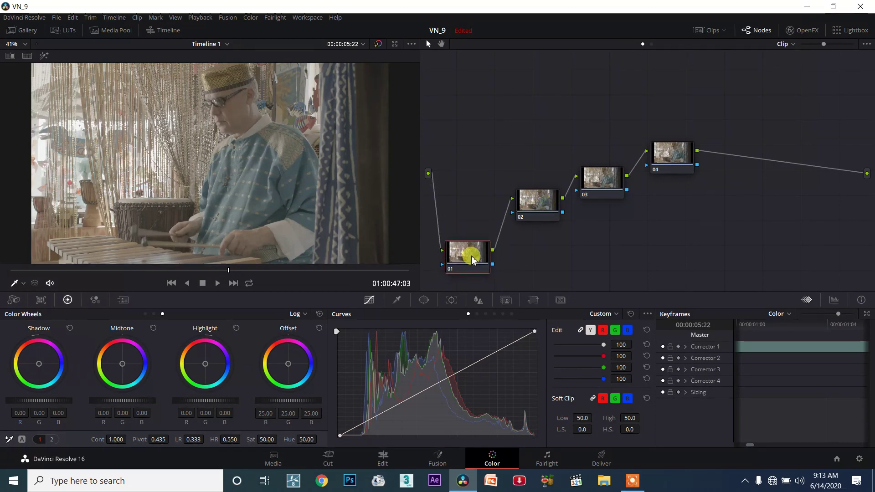
# - Adjust the right side of the node graph and select node 02 for an effect
pyautogui.moveTo(679, 247); pyautogui.dragTo(738, 258)
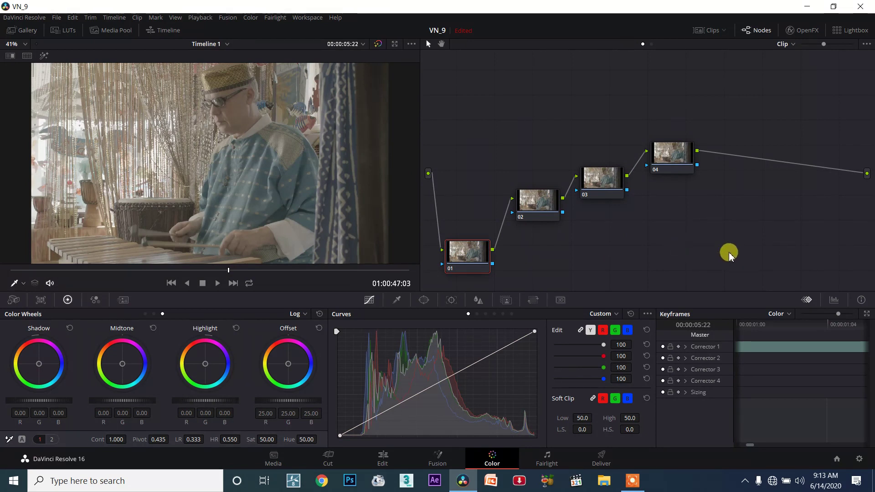
pyautogui.moveTo(669, 214); pyautogui.dragTo(740, 236)
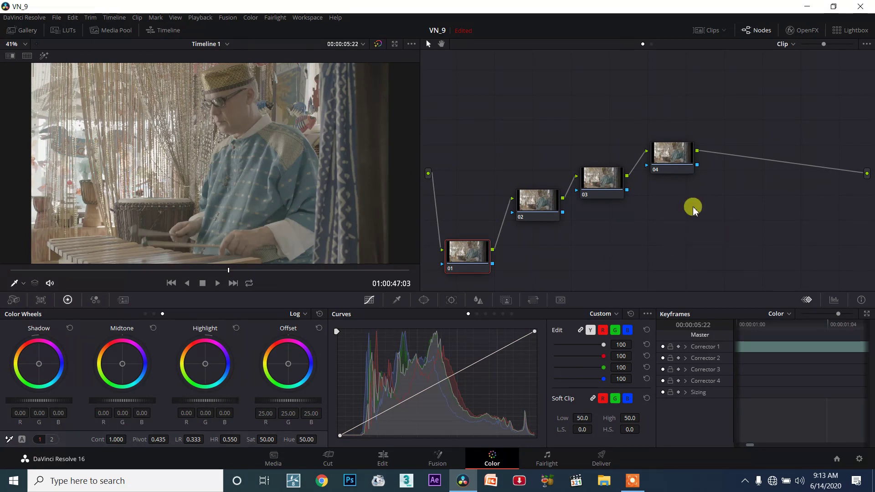
pyautogui.moveTo(665, 249); pyautogui.dragTo(740, 277)
pyautogui.moveTo(655, 220); pyautogui.dragTo(741, 251)
pyautogui.moveTo(683, 218)
pyautogui.mouseDown()
pyautogui.moveTo(664, 269)
pyautogui.moveTo(727, 279)
pyautogui.mouseUp()
pyautogui.moveTo(692, 216); pyautogui.dragTo(668, 254)
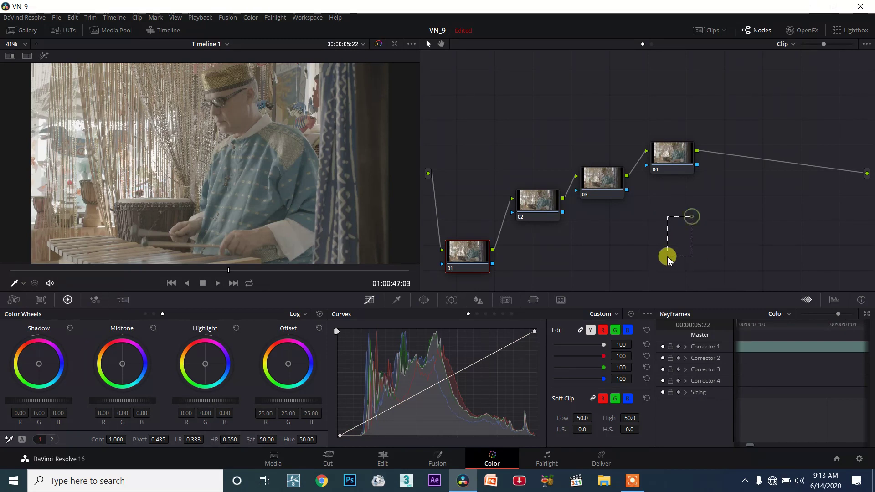
pyautogui.moveTo(535, 205); pyautogui.dragTo(529, 207)
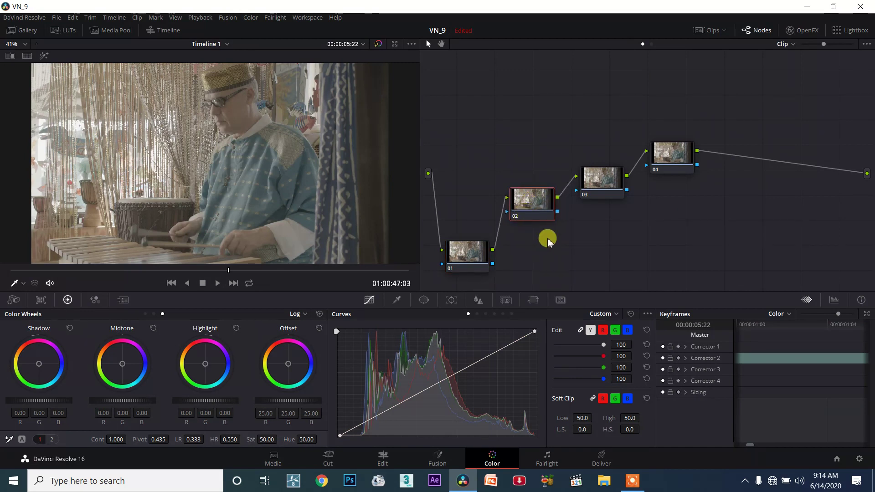
# - Apply OpenFX Glow to node 02 with Shine Threshold 0.000, then reselect and nudge node 01
pyautogui.click(803, 32)
pyautogui.moveTo(721, 142)
pyautogui.mouseDown()
pyautogui.moveTo(520, 201)
pyautogui.moveTo(535, 197)
pyautogui.mouseUp()
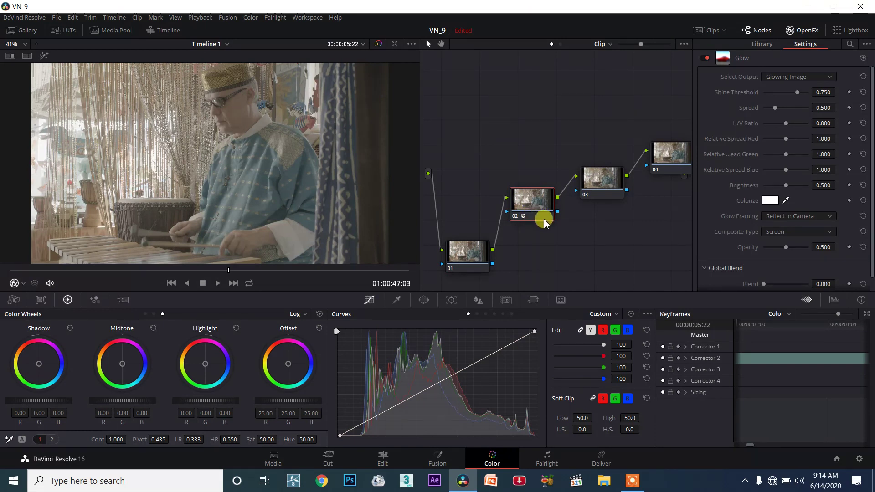
pyautogui.moveTo(788, 97); pyautogui.dragTo(749, 101)
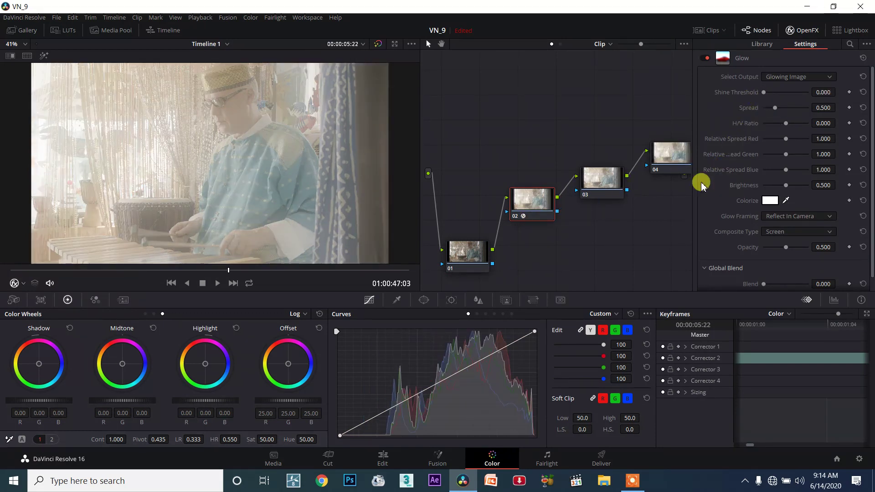
pyautogui.click(470, 261)
pyautogui.moveTo(469, 261); pyautogui.dragTo(474, 261)
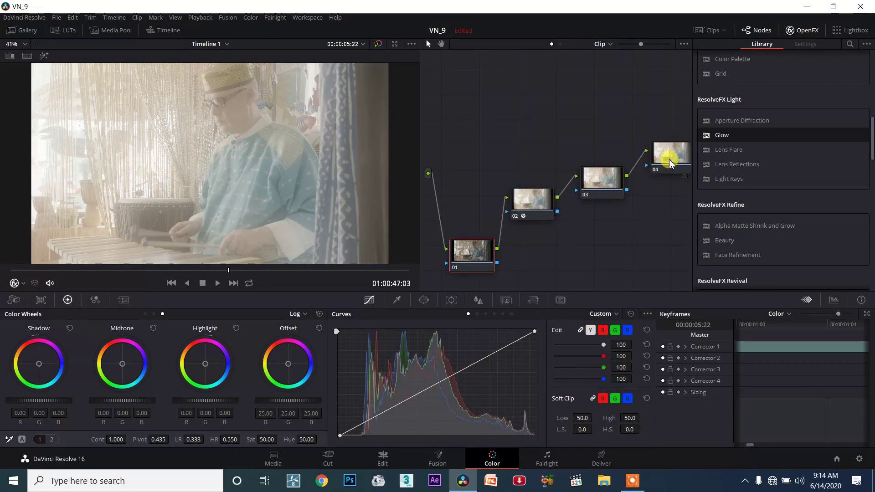
# - Hide the effects library, raise nodes 03 and 04, and drop node 03's Highlight to -0.12
pyautogui.click(797, 30)
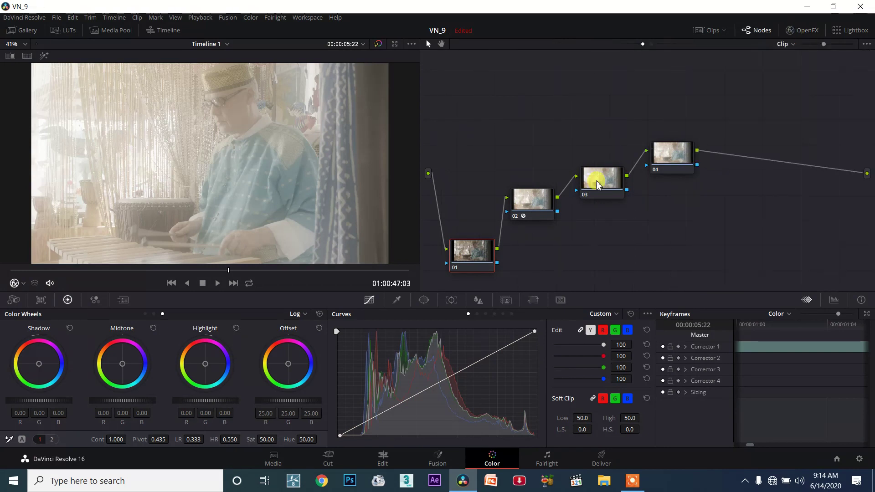
pyautogui.moveTo(599, 184); pyautogui.dragTo(600, 176)
pyautogui.moveTo(672, 155); pyautogui.dragTo(676, 134)
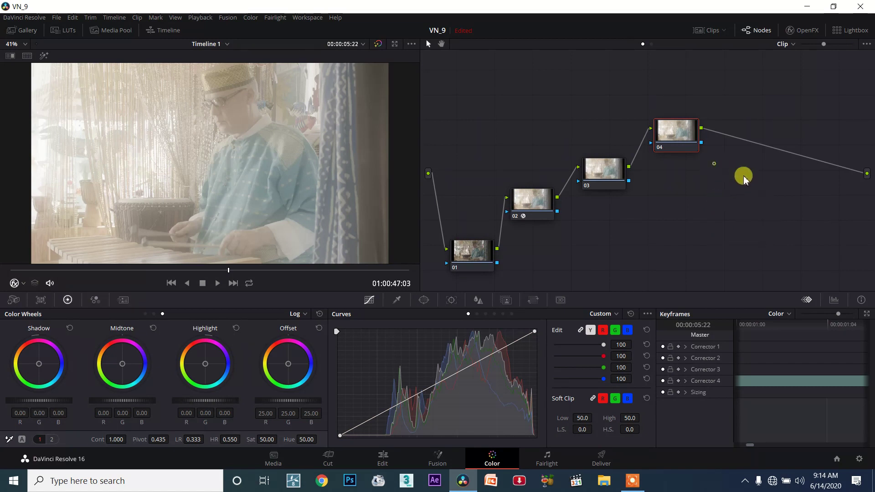
pyautogui.click(592, 180)
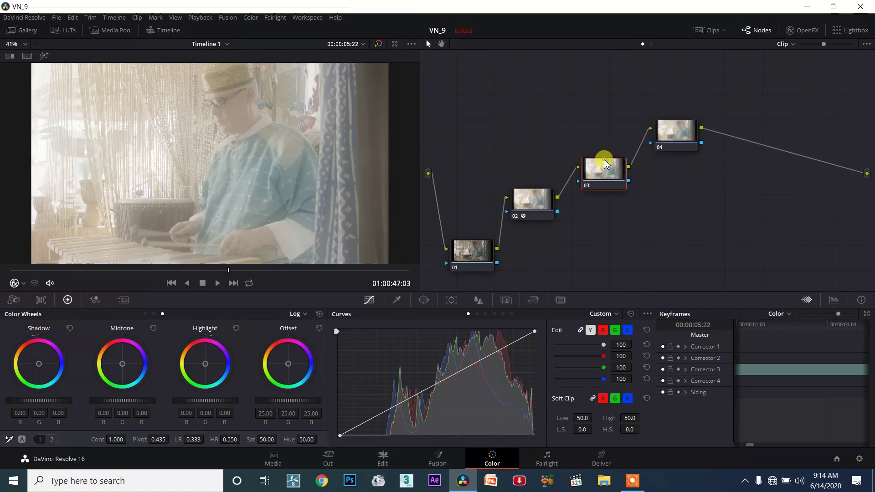
pyautogui.moveTo(203, 400)
pyautogui.mouseDown()
pyautogui.moveTo(212, 400)
pyautogui.moveTo(197, 400)
pyautogui.mouseUp()
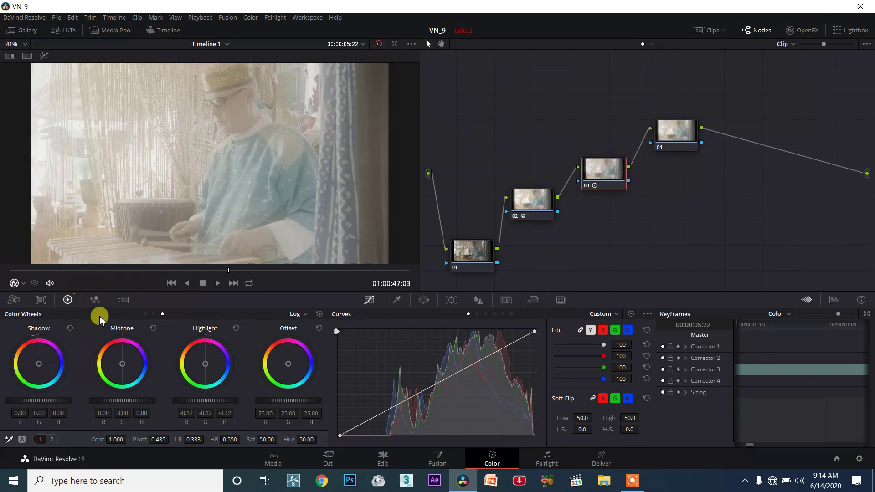
# - In the RGB Mixer, set node 03's Green Output red to -0.72, then select node 04
pyautogui.click(101, 304)
pyautogui.moveTo(141, 399); pyautogui.dragTo(146, 385)
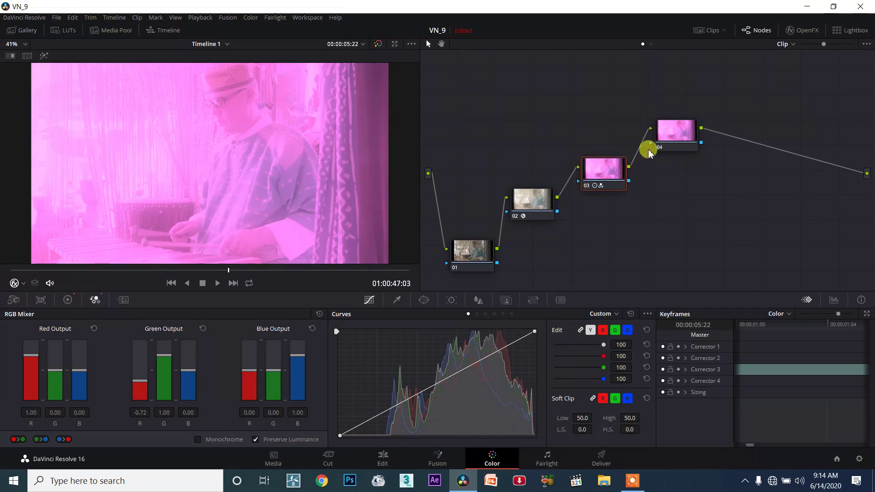
pyautogui.moveTo(661, 136); pyautogui.dragTo(666, 134)
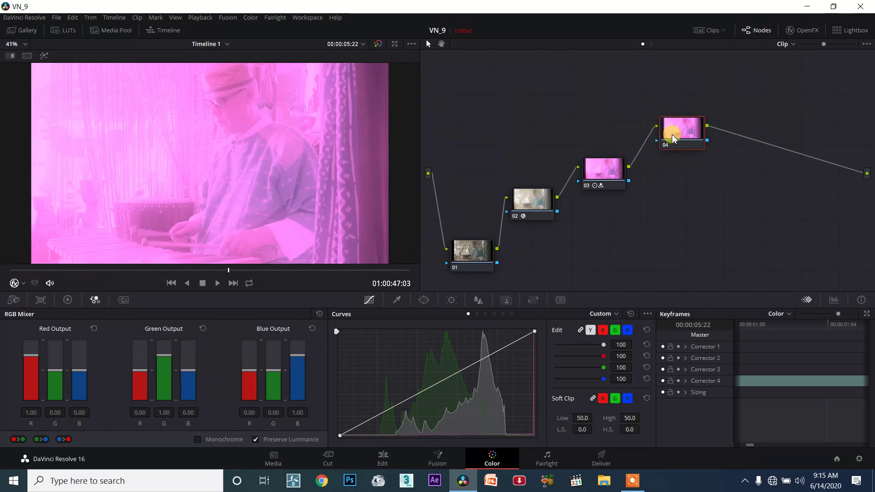
# - Apply ResolveFX Light Rays to node 04, washing the magenta image out with bright rays
pyautogui.moveTo(673, 138); pyautogui.dragTo(679, 136)
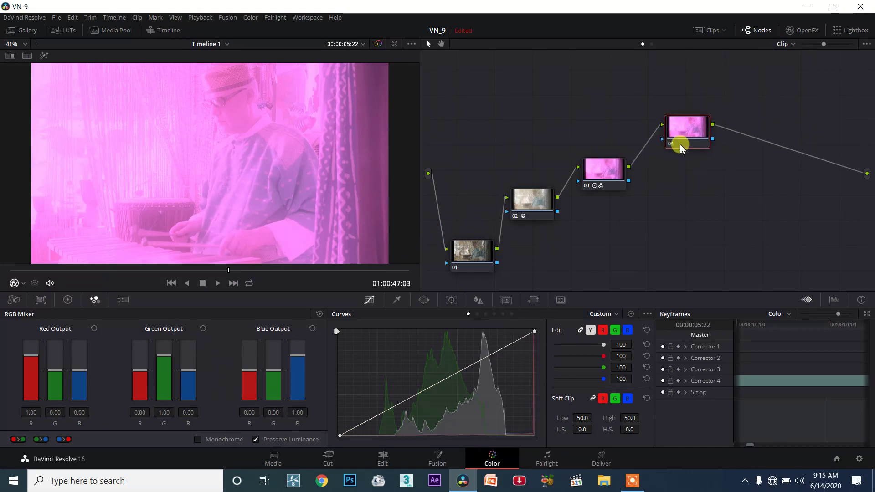
pyautogui.click(804, 33)
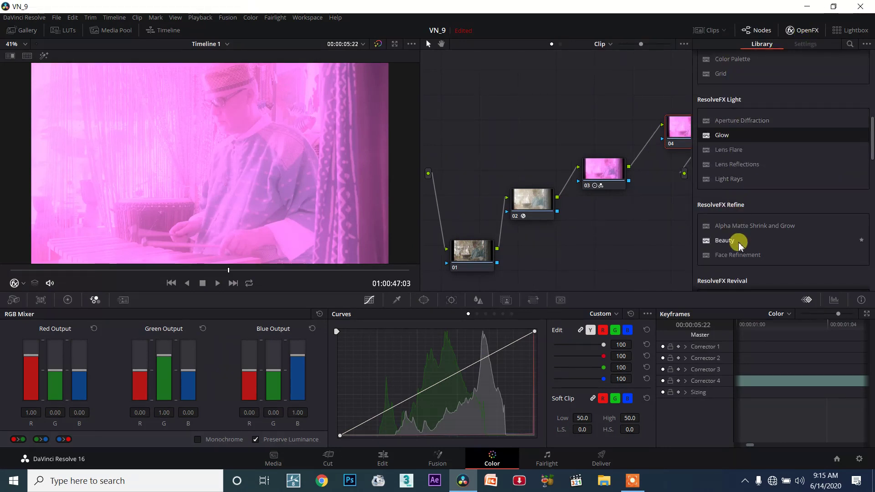
pyautogui.moveTo(728, 179); pyautogui.dragTo(675, 121)
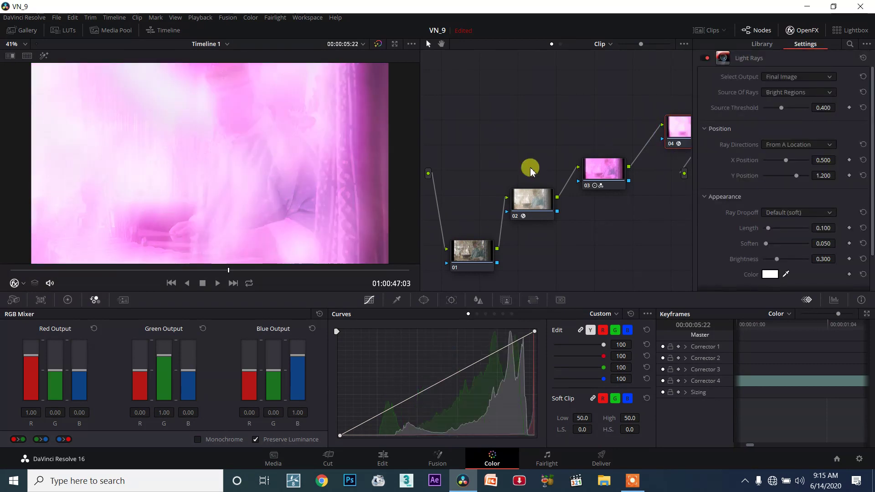
pyautogui.moveTo(685, 130)
pyautogui.mouseDown()
pyautogui.moveTo(651, 118)
pyautogui.moveTo(693, 121)
pyautogui.mouseUp()
pyautogui.click(800, 31)
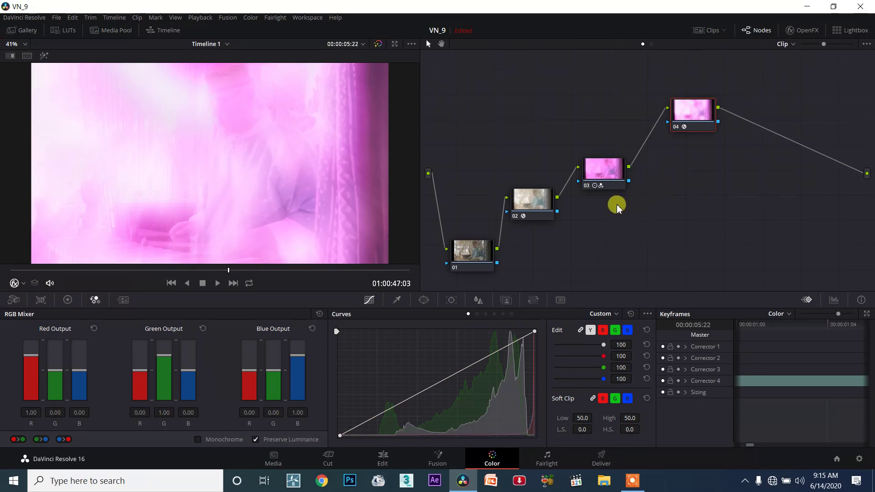
# - Nudge nodes 04 and 01, then shift all four nodes to the right
pyautogui.click(544, 205)
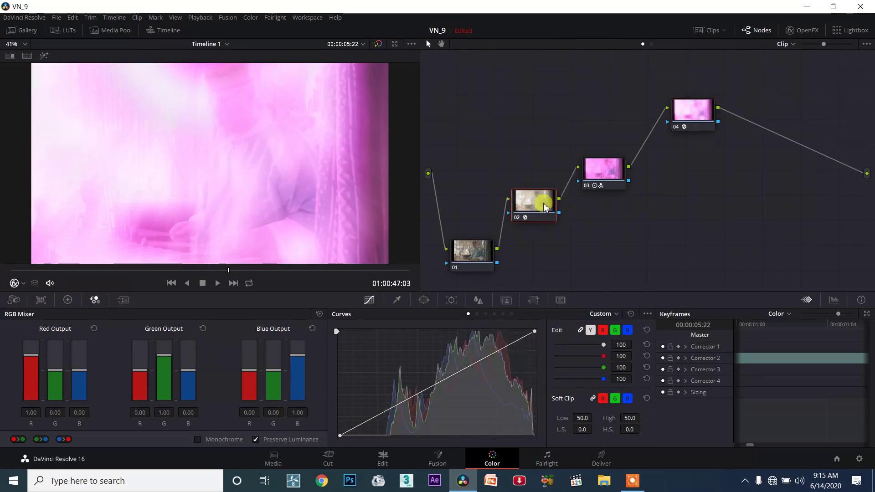
pyautogui.click(609, 168)
pyautogui.moveTo(687, 121); pyautogui.dragTo(681, 131)
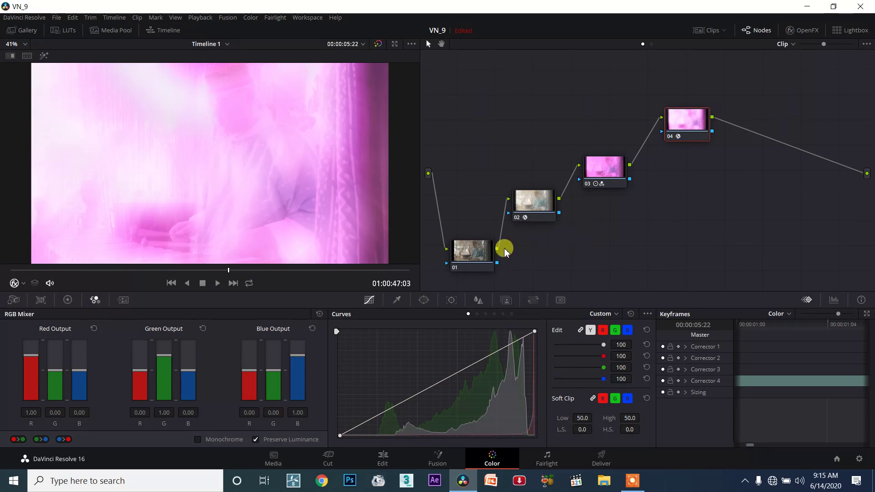
pyautogui.moveTo(481, 250); pyautogui.dragTo(483, 243)
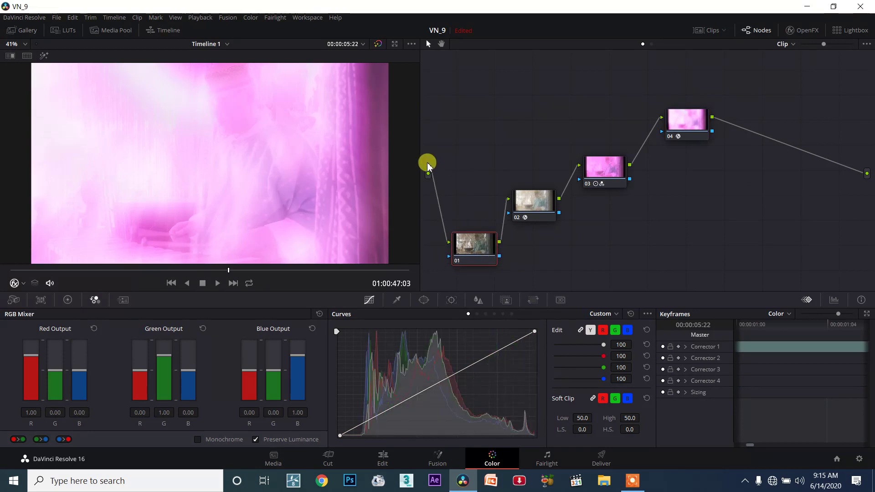
pyautogui.moveTo(743, 86)
pyautogui.mouseDown()
pyautogui.moveTo(452, 267)
pyautogui.moveTo(540, 247)
pyautogui.mouseUp()
# - Stack nodes 02, 03 and 04 in a column above node 01
pyautogui.moveTo(595, 199); pyautogui.dragTo(540, 192)
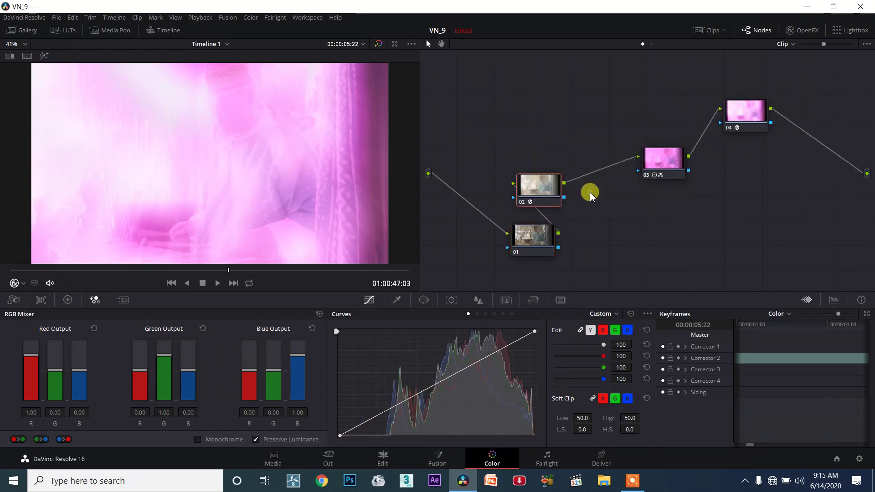
pyautogui.moveTo(663, 162); pyautogui.dragTo(535, 148)
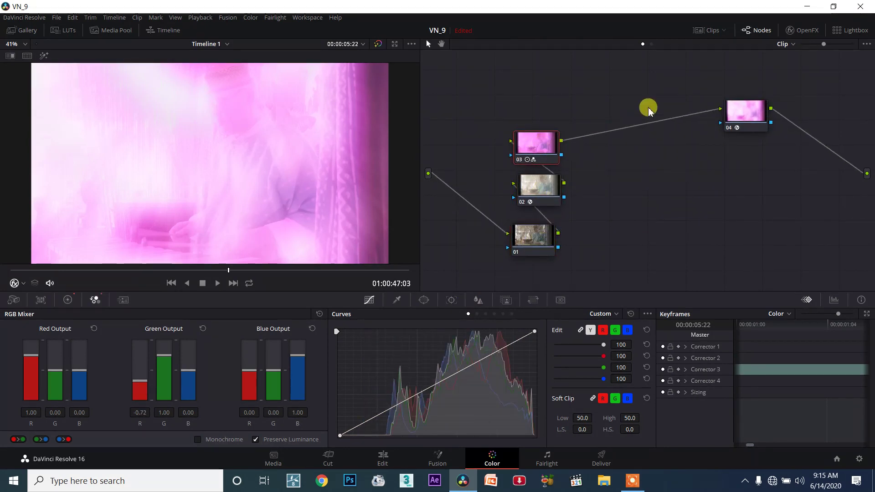
pyautogui.moveTo(729, 109)
pyautogui.mouseDown()
pyautogui.moveTo(564, 95)
pyautogui.moveTo(543, 101)
pyautogui.mouseUp()
pyautogui.click(534, 244)
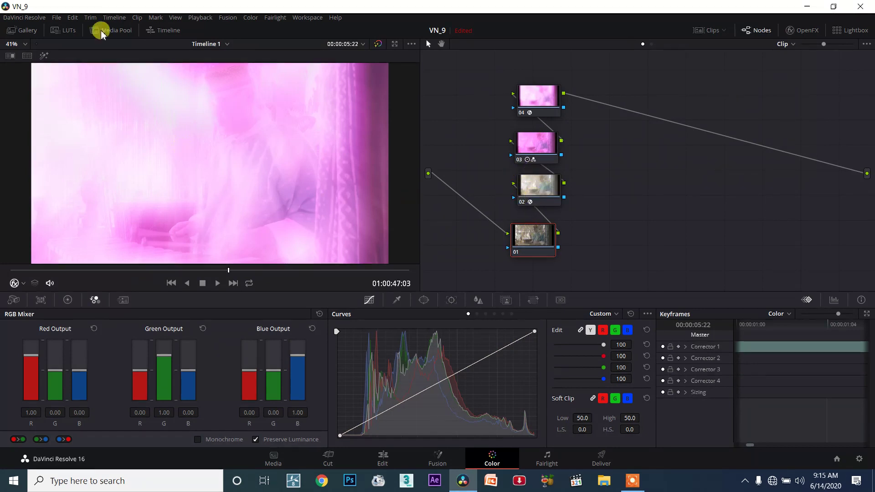
# - Add serial node 05 after node 04 with Alt+S and place it at the top
pyautogui.click(531, 149)
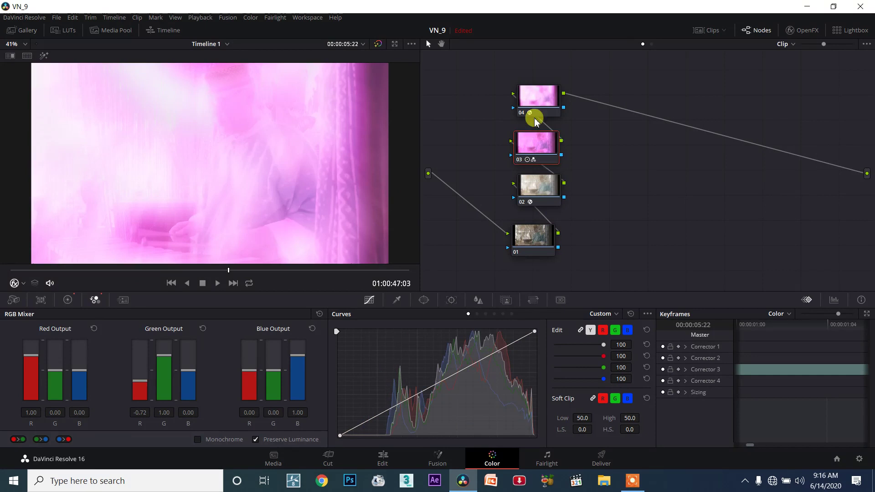
pyautogui.click(538, 94)
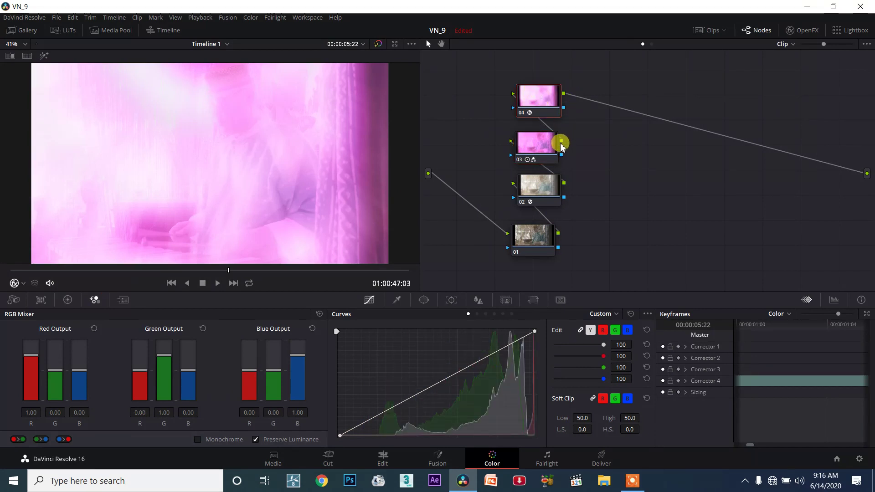
pyautogui.hotkey('alt', 's')
pyautogui.moveTo(600, 102); pyautogui.dragTo(549, 69)
# - Shift all five nodes, then spread nodes 05, 04 and 03 rightward and move node 01 down-left
pyautogui.moveTo(598, 241); pyautogui.dragTo(520, 84)
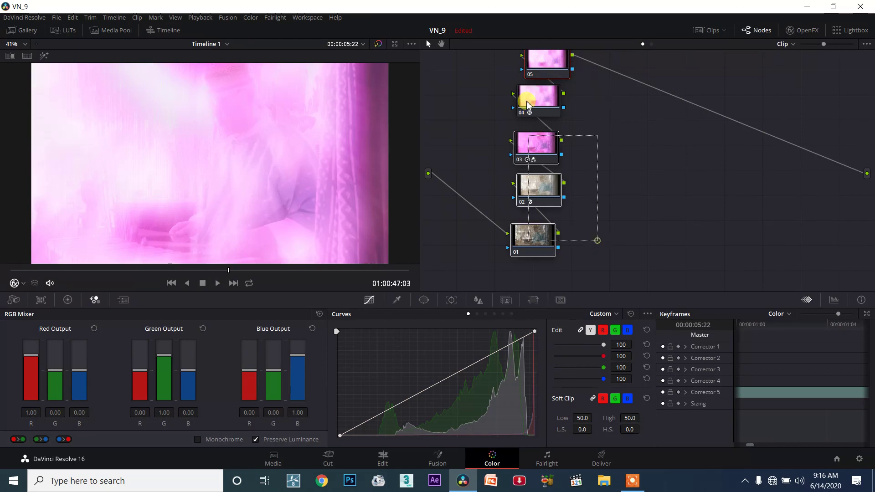
pyautogui.moveTo(561, 60); pyautogui.dragTo(568, 75)
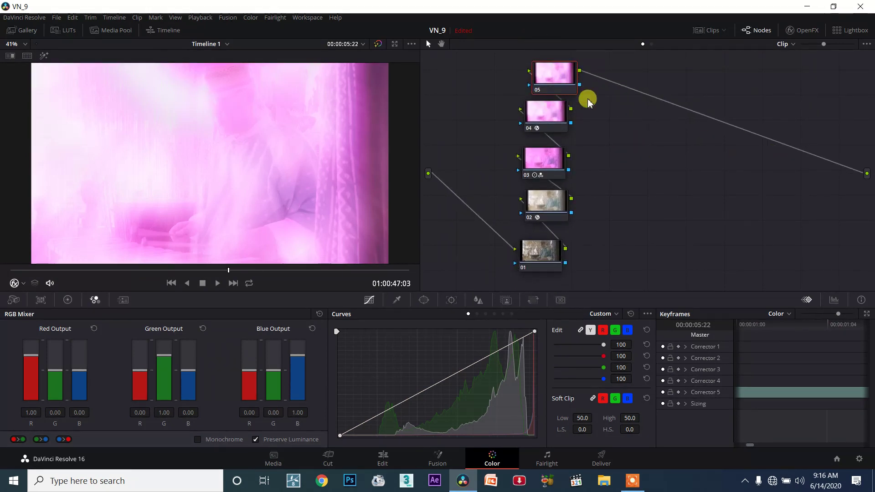
pyautogui.moveTo(549, 72); pyautogui.dragTo(717, 154)
pyautogui.moveTo(548, 115)
pyautogui.mouseDown()
pyautogui.moveTo(631, 135)
pyautogui.moveTo(668, 167)
pyautogui.mouseUp()
pyautogui.moveTo(543, 160); pyautogui.dragTo(599, 168)
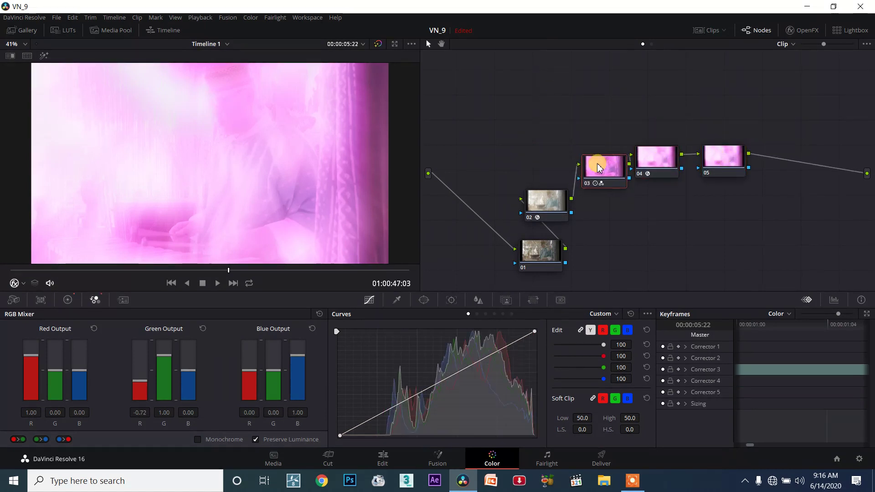
pyautogui.moveTo(538, 204); pyautogui.dragTo(538, 193)
pyautogui.moveTo(534, 248); pyautogui.dragTo(474, 233)
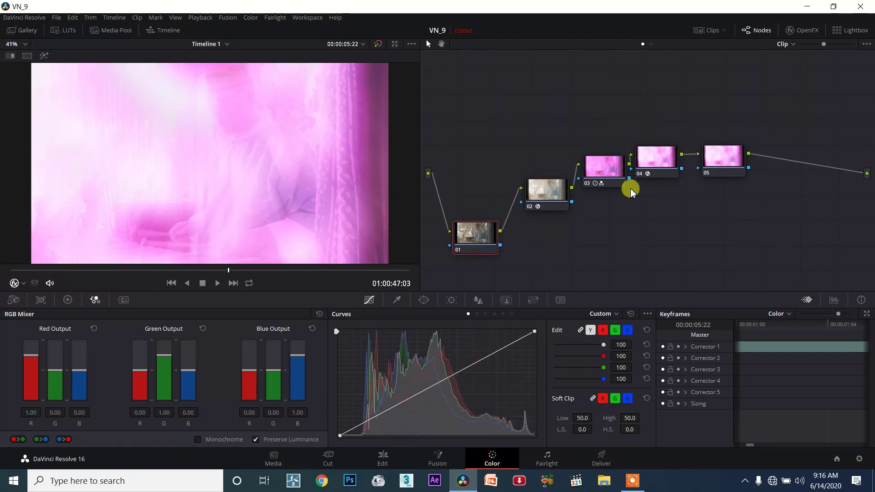
# - Raise nodes 04 and 05 up-right to complete the rising diagonal chain
pyautogui.click(621, 163)
pyautogui.moveTo(622, 163)
pyautogui.mouseDown()
pyautogui.moveTo(629, 147)
pyautogui.moveTo(686, 123)
pyautogui.mouseUp()
pyautogui.click(736, 155)
pyautogui.moveTo(737, 154); pyautogui.dragTo(772, 94)
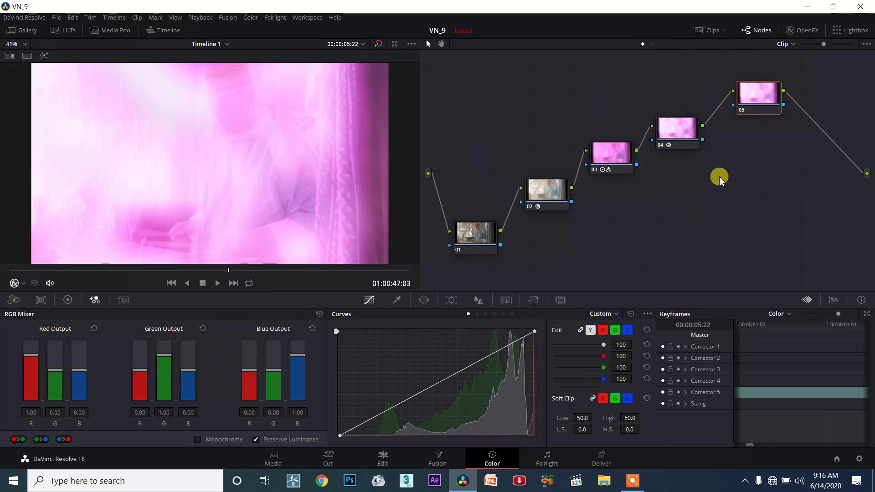
pyautogui.moveTo(703, 146); pyautogui.dragTo(791, 234)
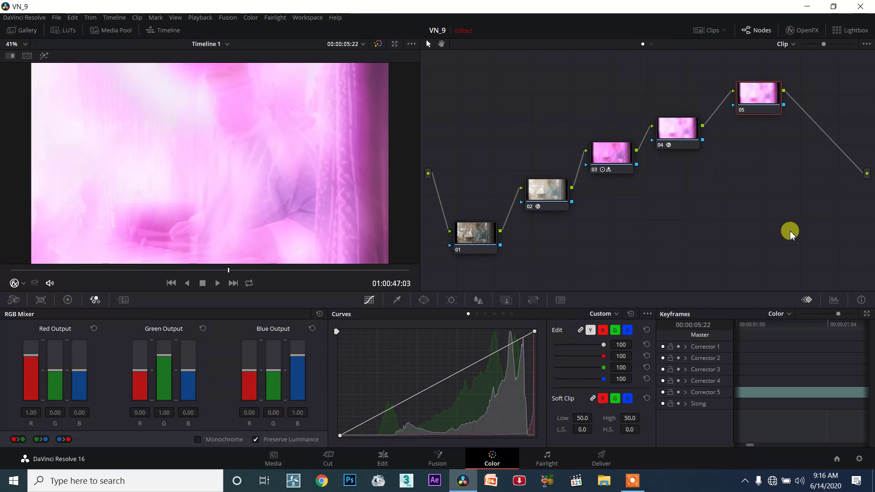